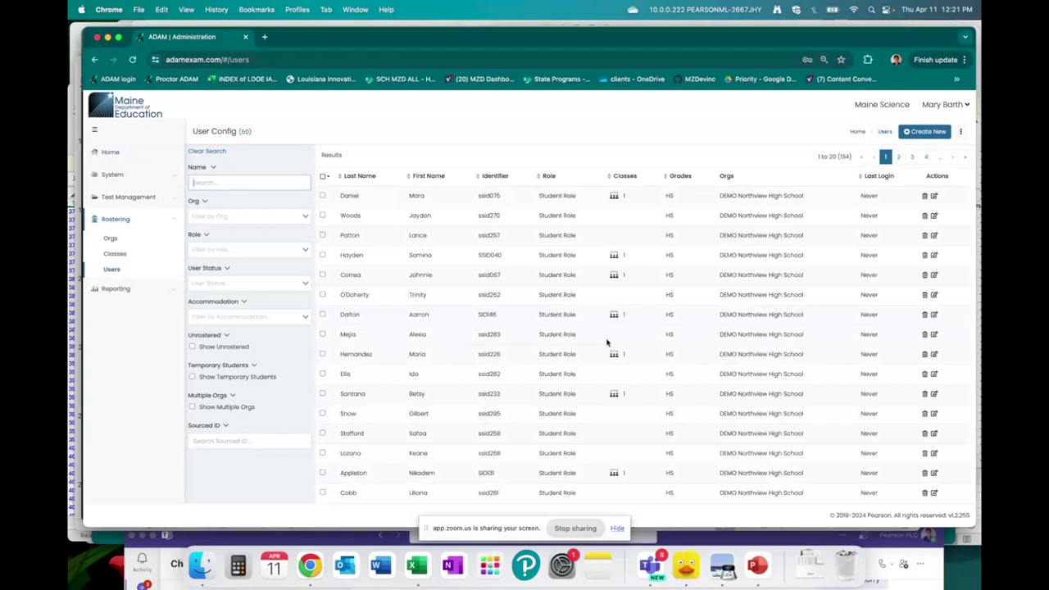
Select the students in the second and third rows of the user list and open Student Accommodation Upload for them
left_click(323, 216)
left_click(323, 236)
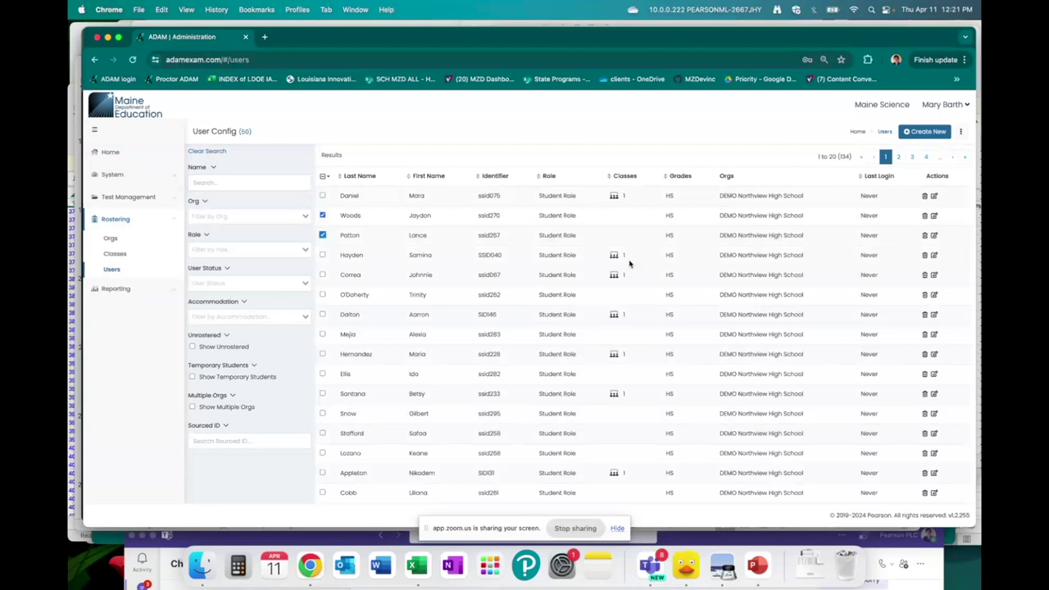
left_click(961, 133)
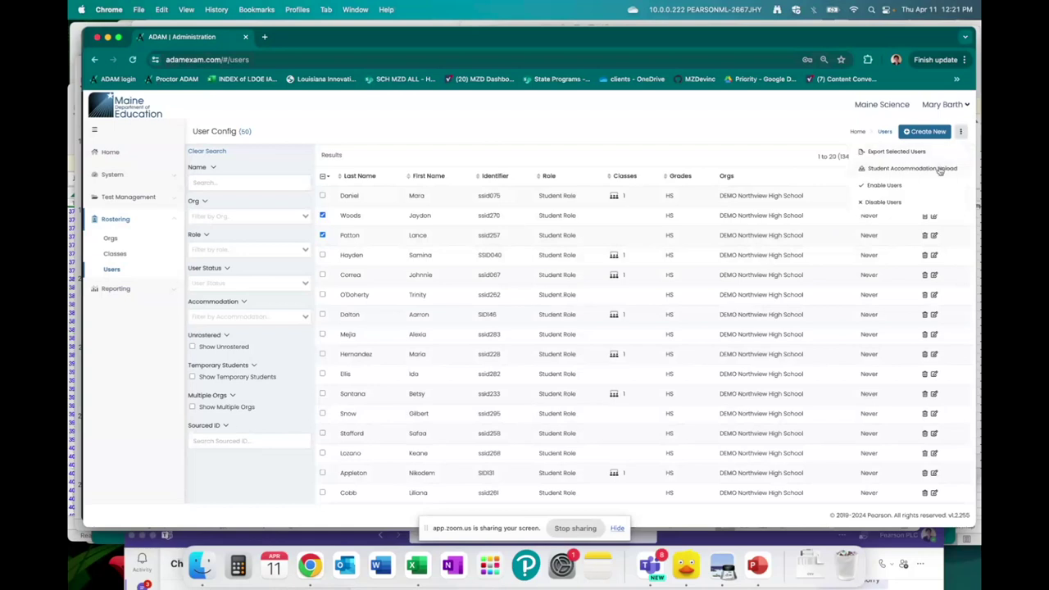
left_click(941, 168)
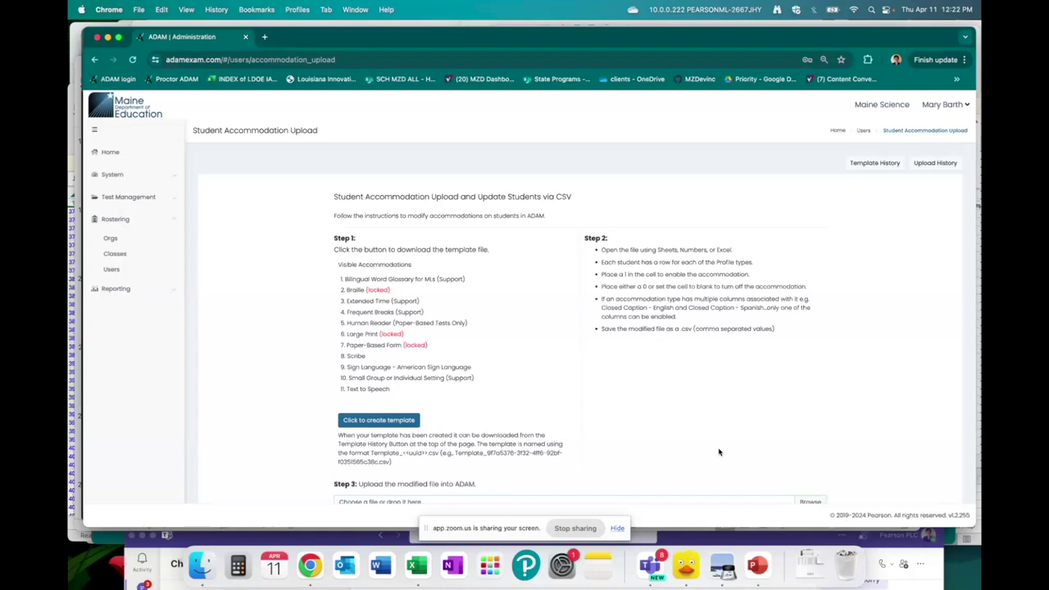
Enlarge the page to 100% and create the accommodation template for the selected students
key("super+equal")
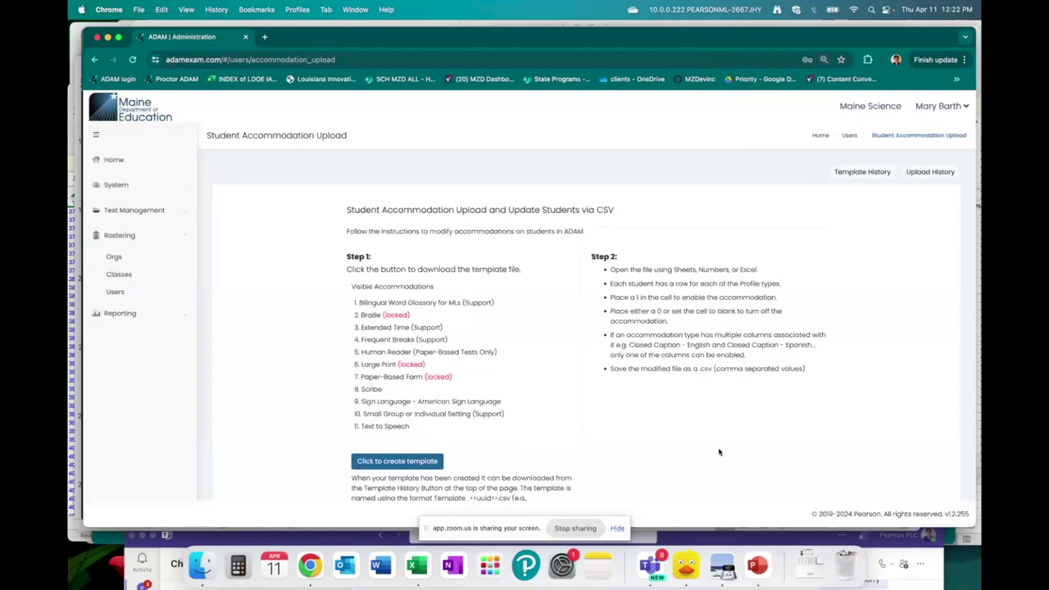
key("super+equal")
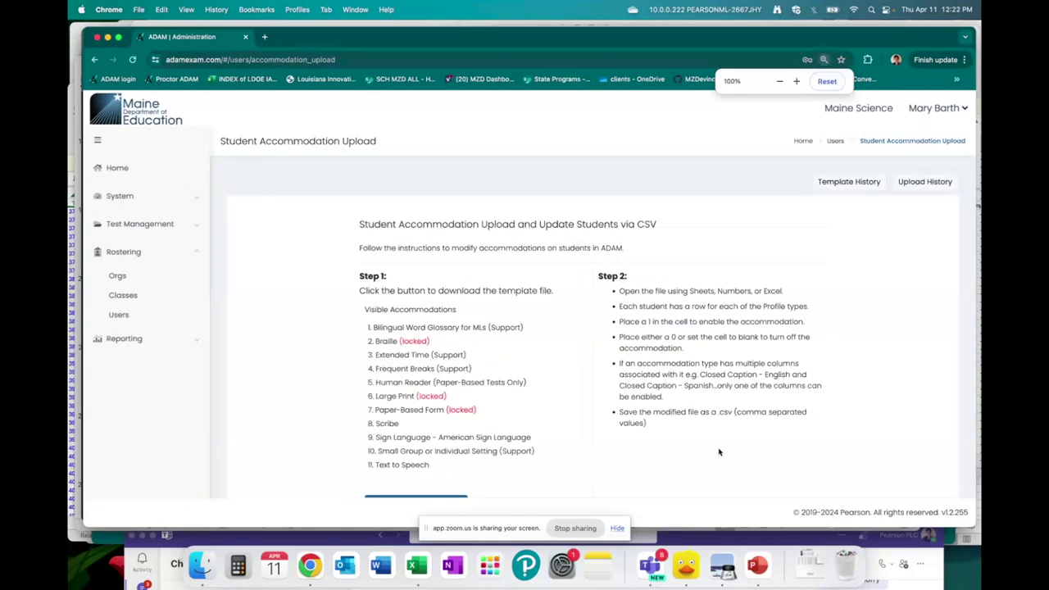
scroll(905, 392, "down", 1)
scroll(905, 392, "down", 1)
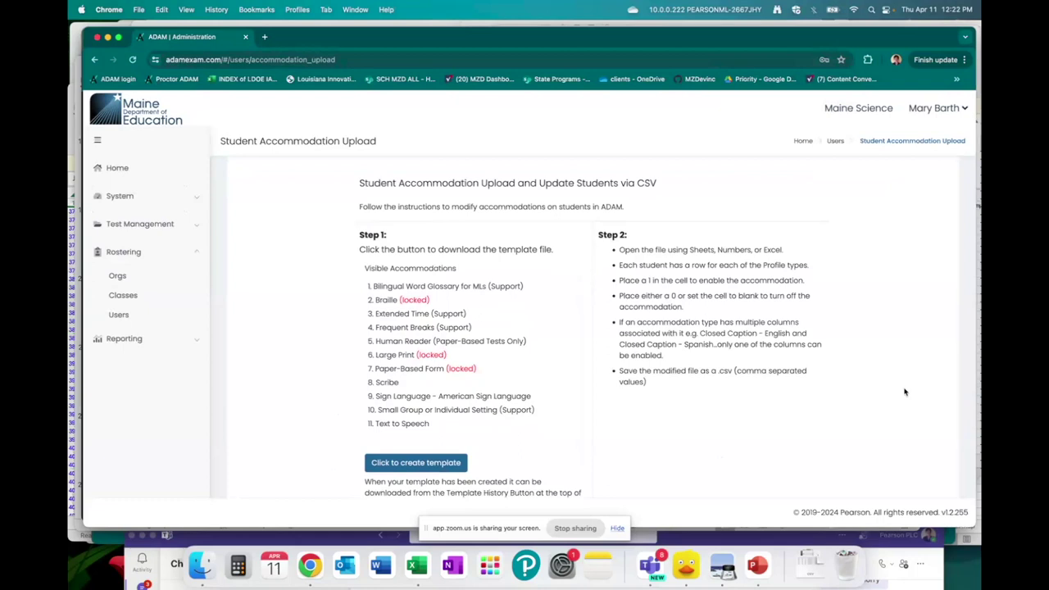
scroll(905, 392, "down", 3)
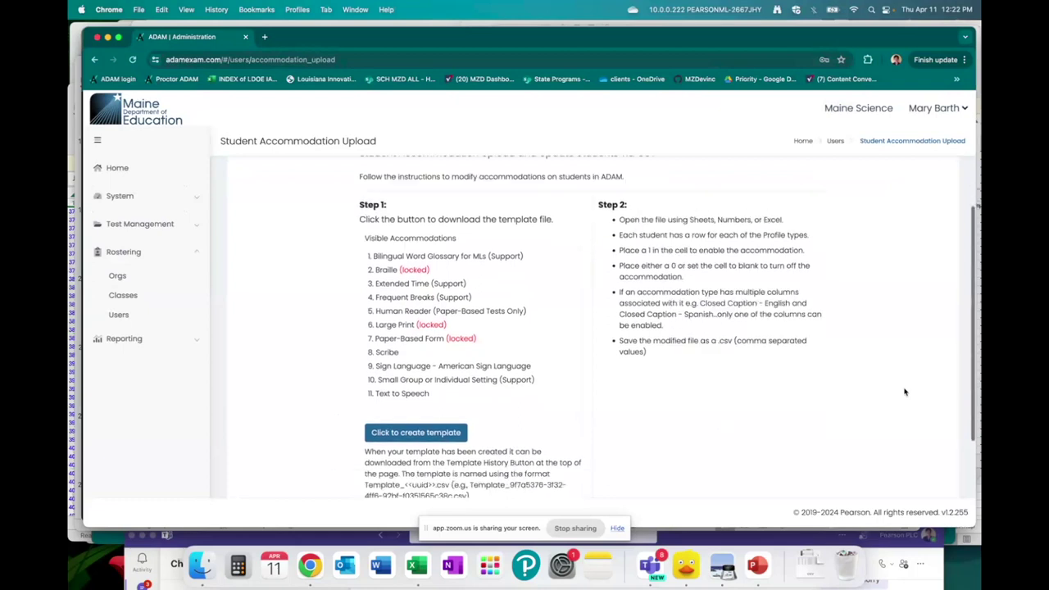
scroll(905, 392, "down", 1)
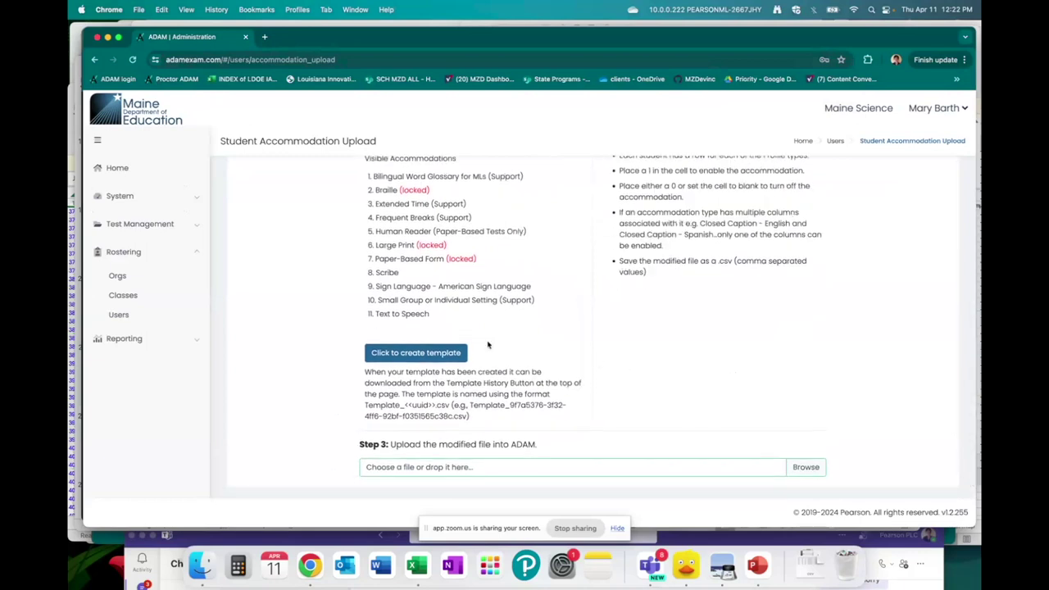
left_click(441, 353)
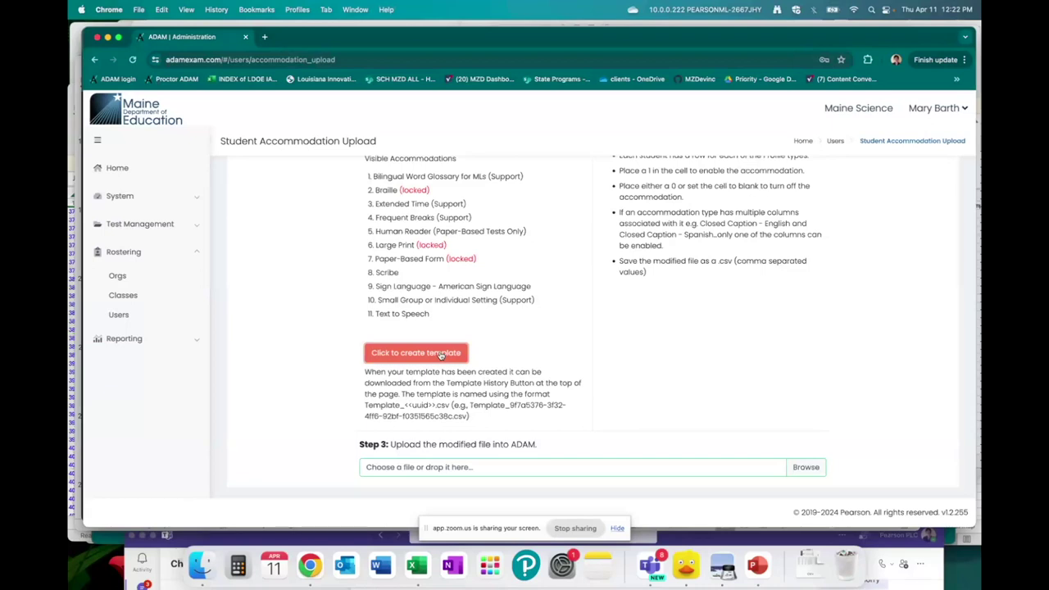
left_click(441, 354)
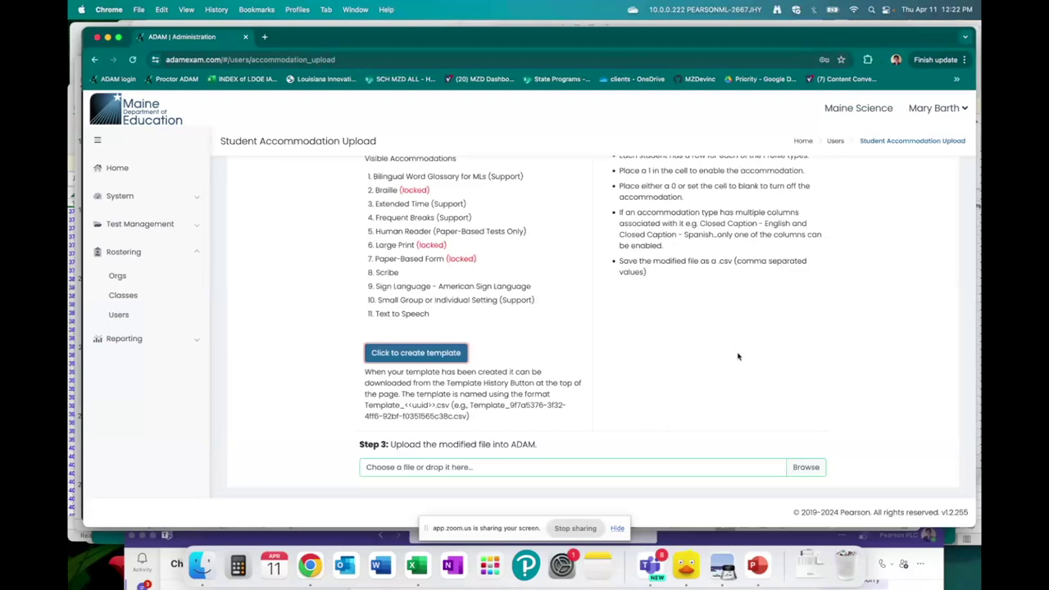
Download the generated template CSV from the template history and save it to the Desktop
scroll(738, 356, "up", 5)
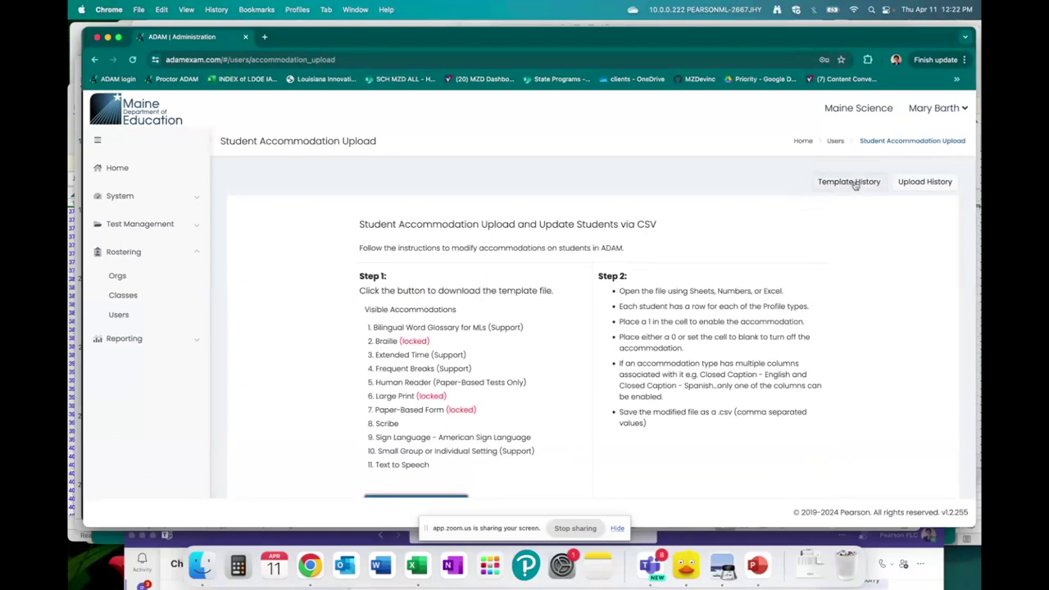
left_click(855, 182)
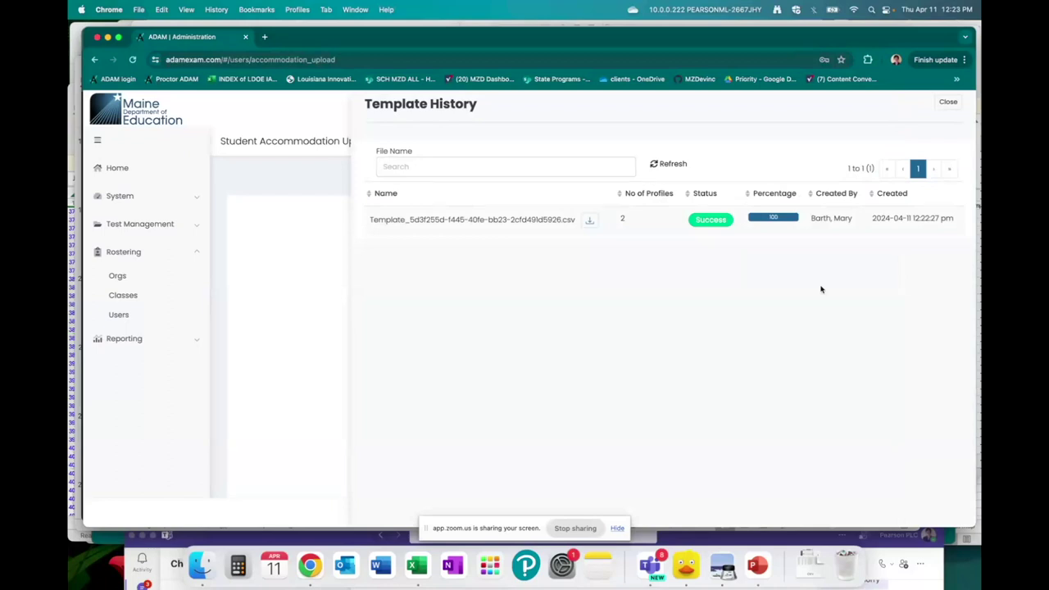
left_click(590, 220)
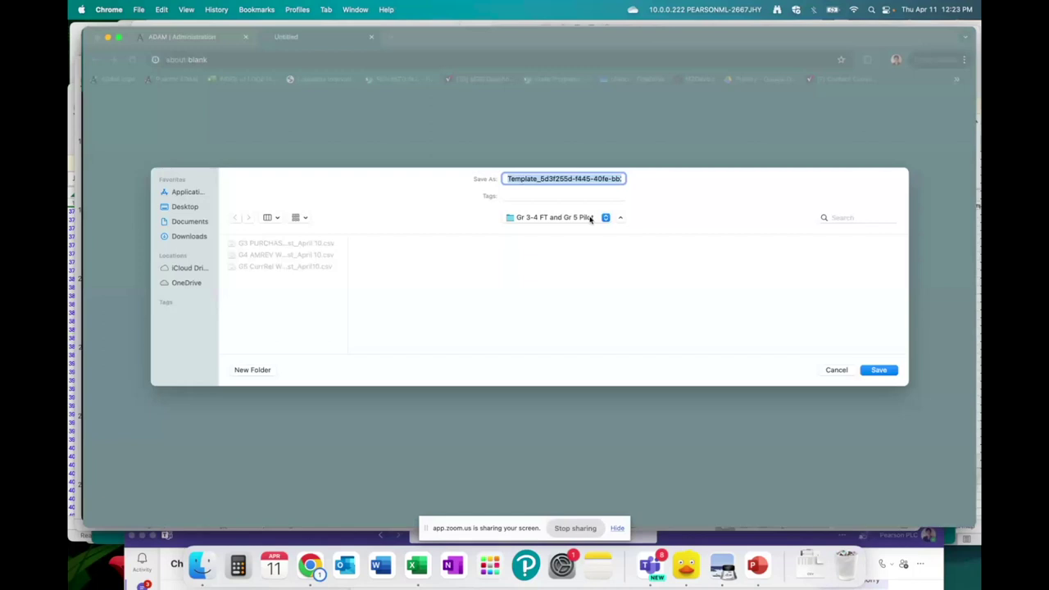
left_click(186, 208)
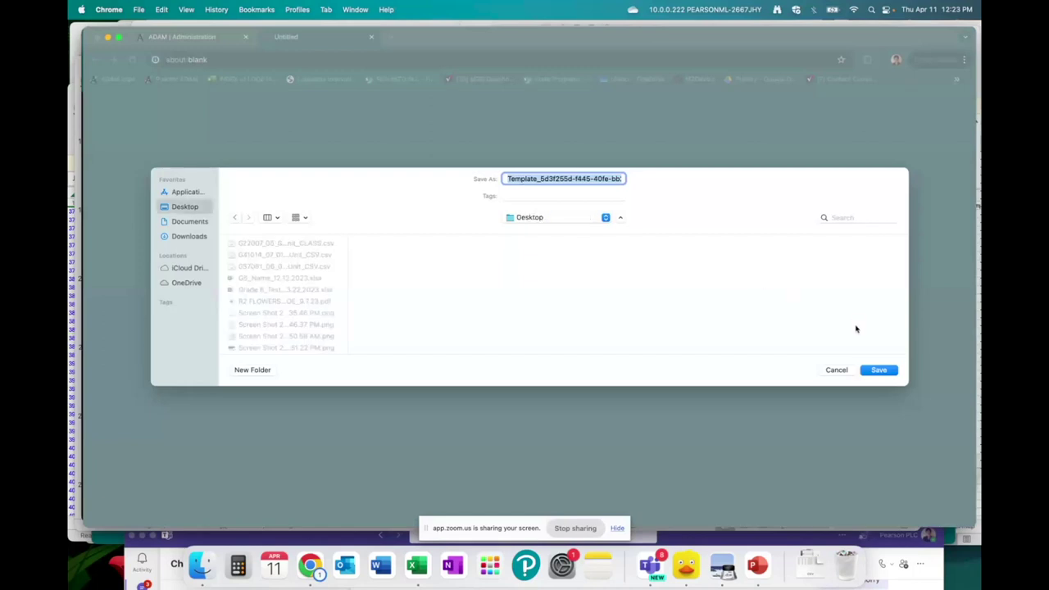
left_click(873, 372)
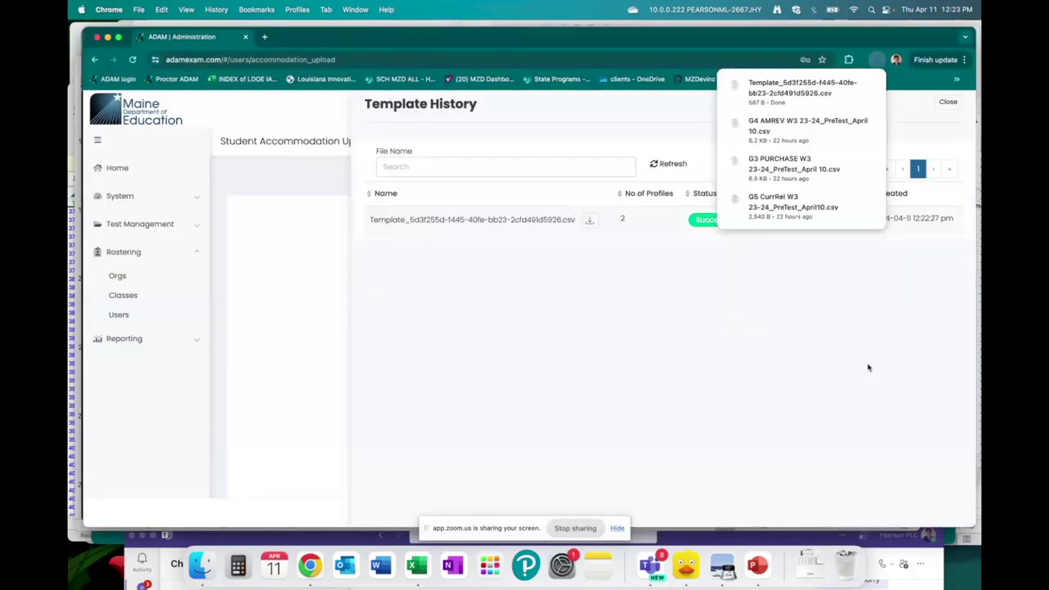
Open the downloaded template in Excel and widen the accommodation columns starting at Bilingual Word Glossary
mouse_move(829, 95)
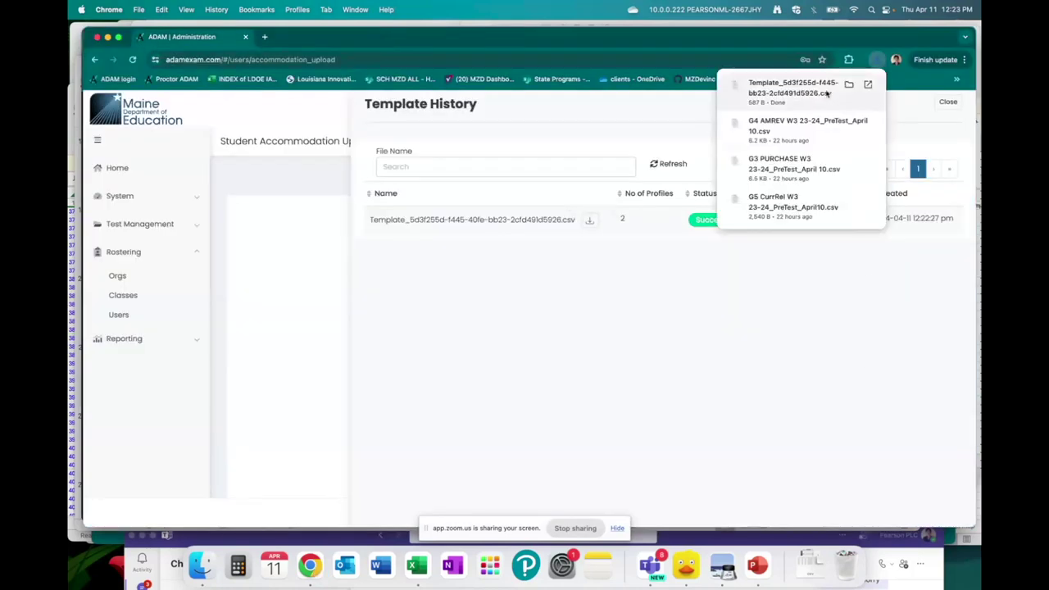
right_click(828, 95)
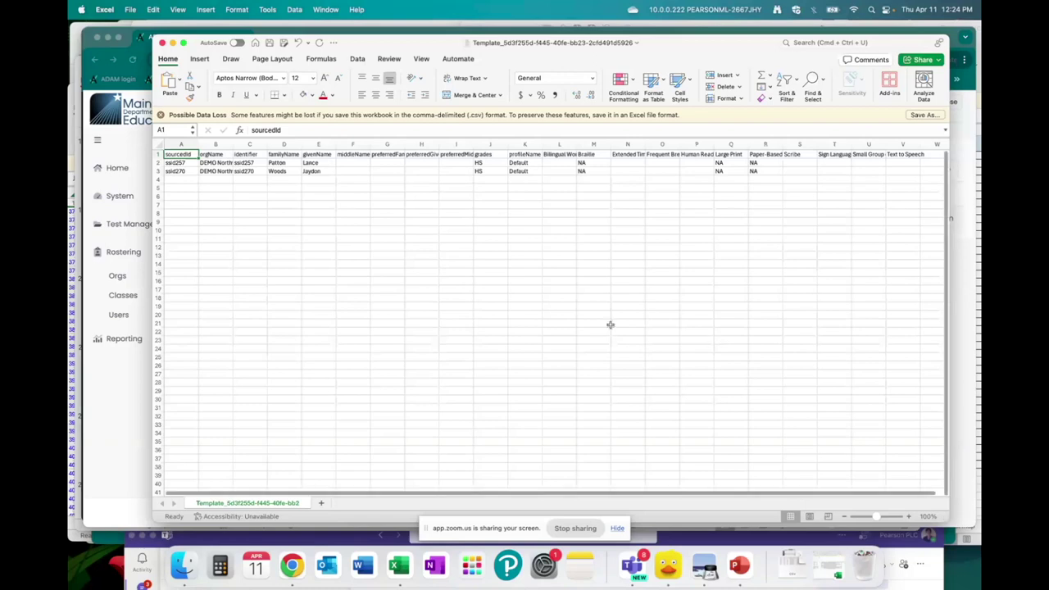
left_click_drag(293, 162, 318, 169)
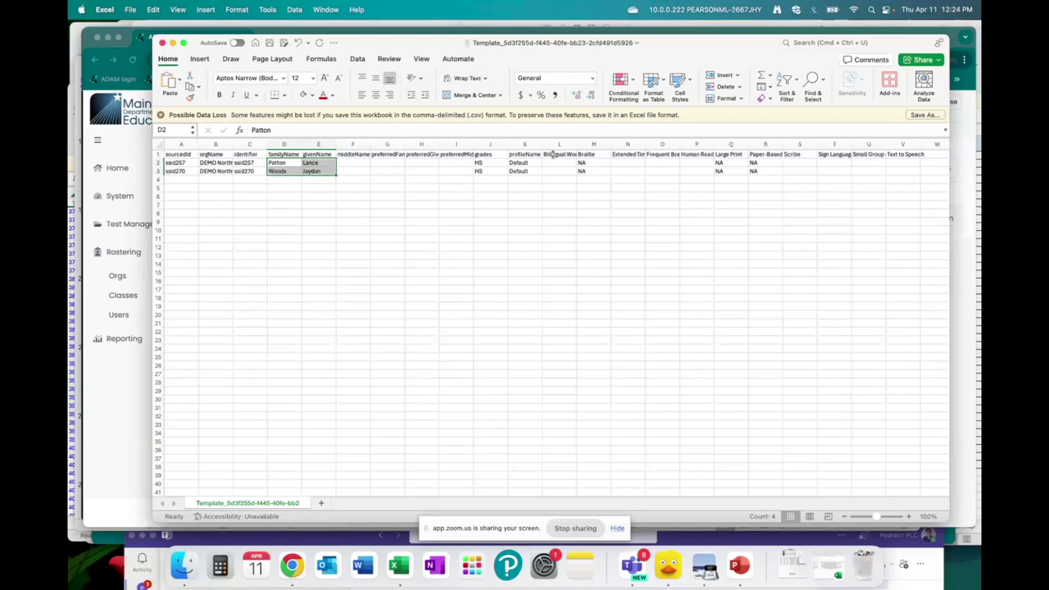
left_click(554, 145)
left_click_drag(554, 145, 836, 144)
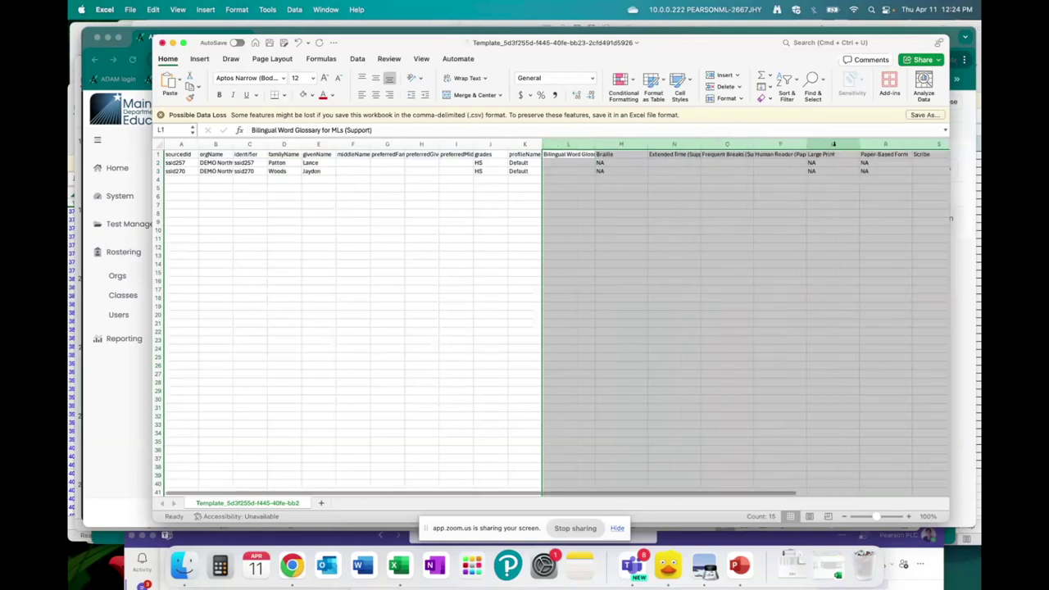
left_click(571, 187)
Enter 1 under Bilingual Word Glossary for MLs (Support) for the first student, in cell L2
left_click(569, 155)
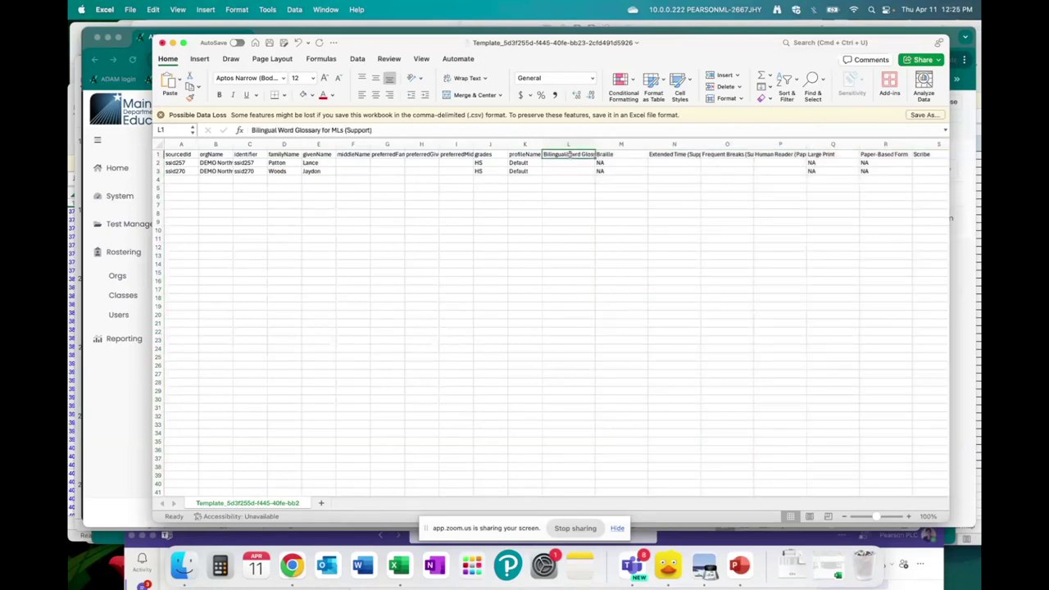
left_click(568, 163)
type("1")
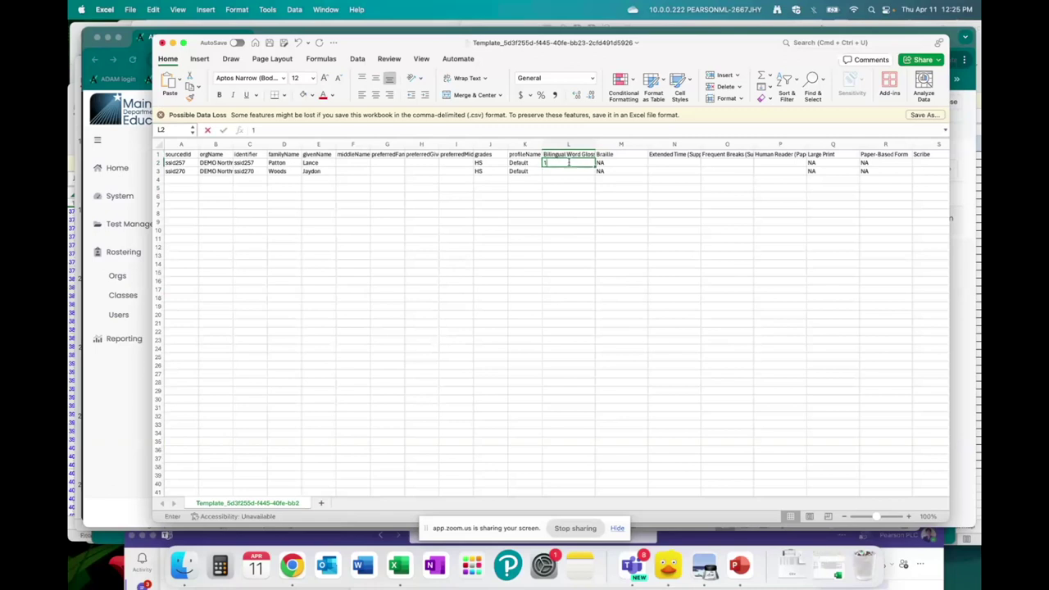
Enter 1 under both Extended Time and Frequent Breaks for the second student, in cells N3 and O3
scroll(590, 323, "right", 3)
scroll(590, 323, "right", 2)
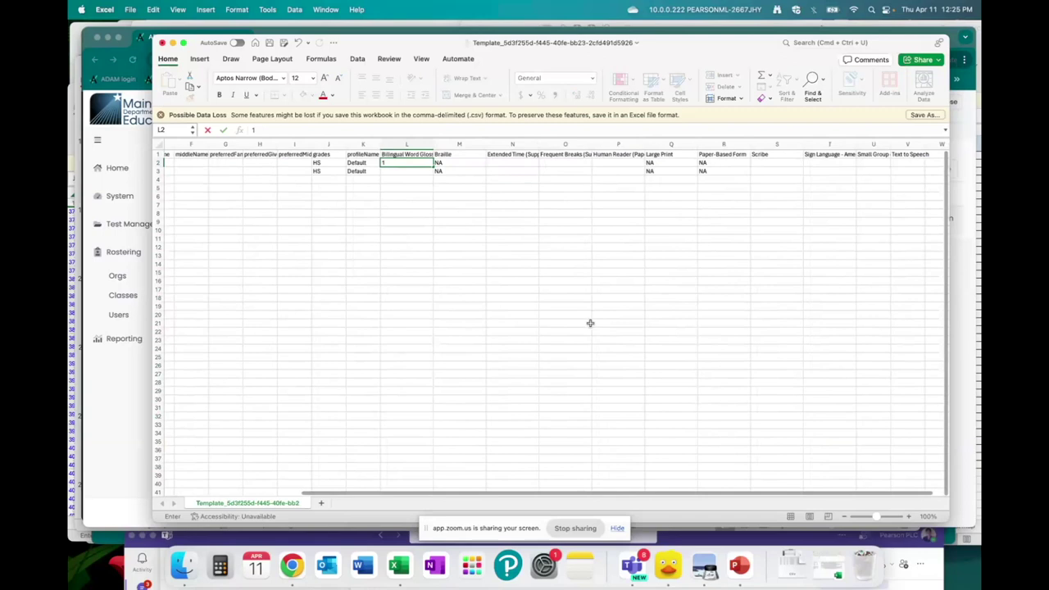
left_click(525, 171)
type("1")
left_click(553, 172)
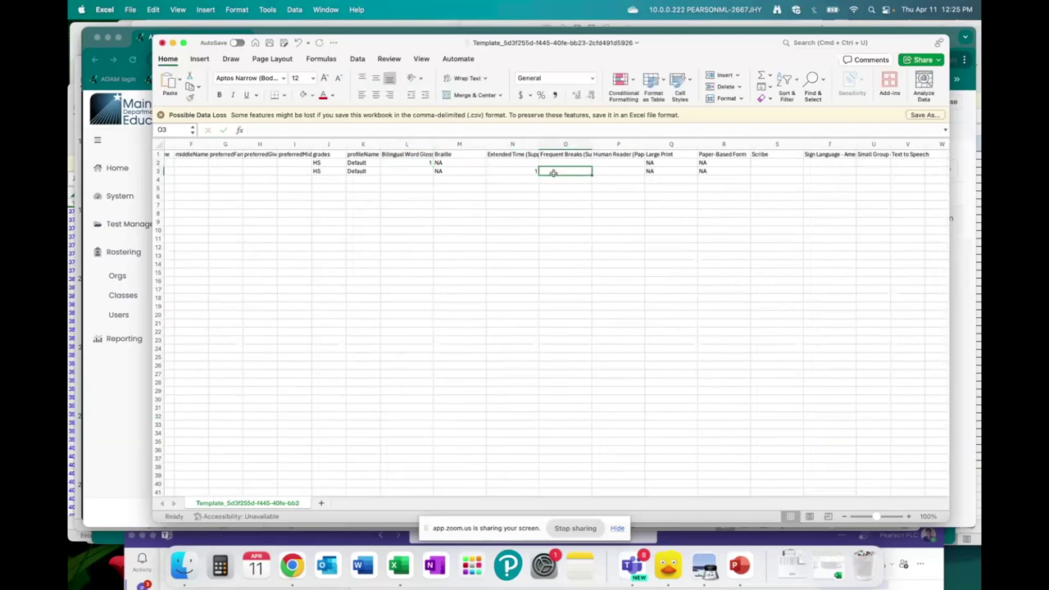
type("1")
left_click(579, 193)
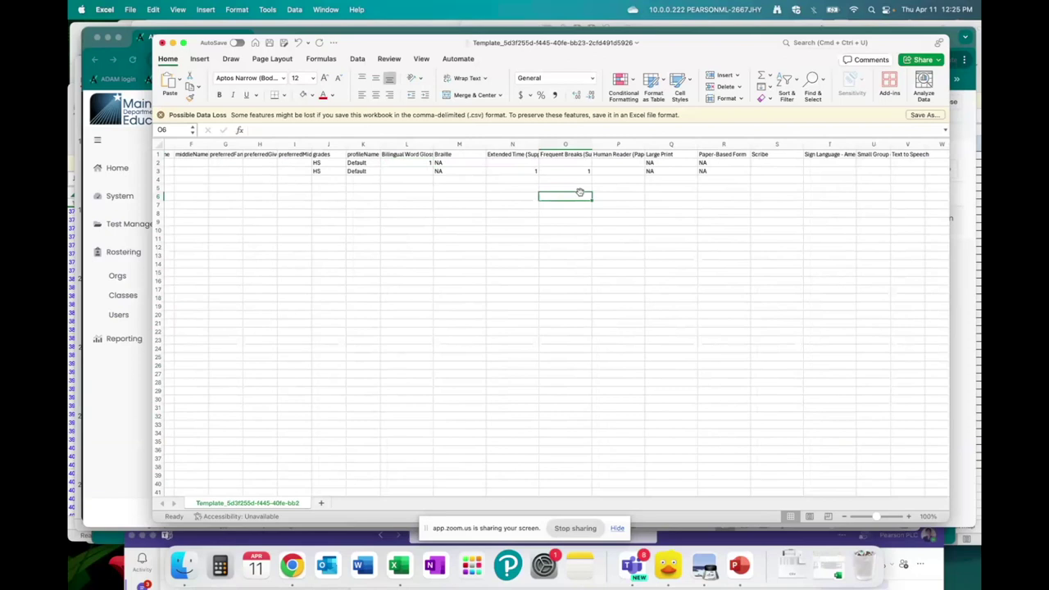
Enter 1 under Text to Speech for the first student, in cell V2
left_click(904, 162)
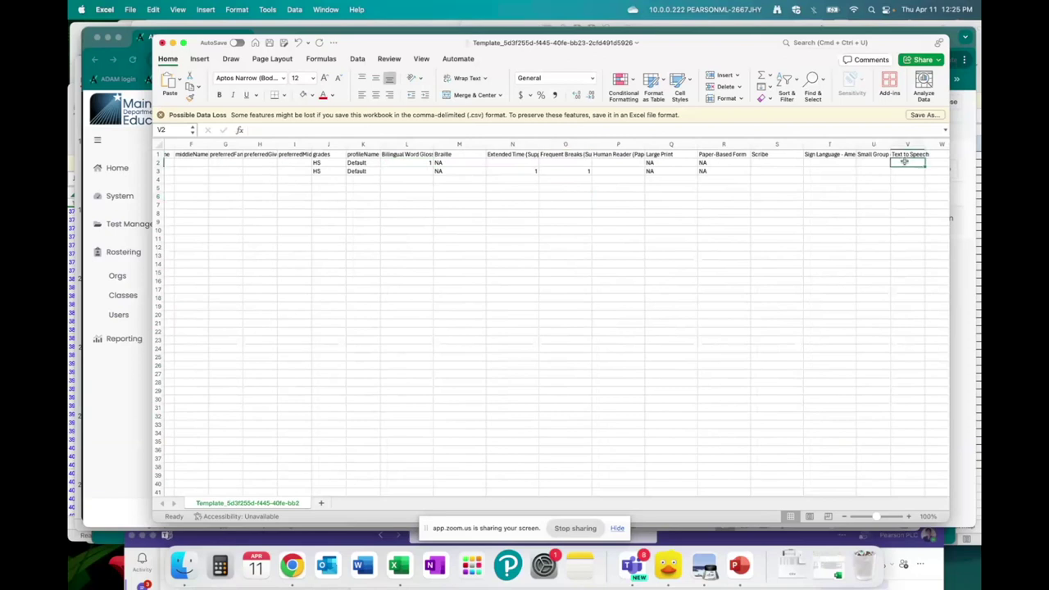
type("1")
left_click(900, 207)
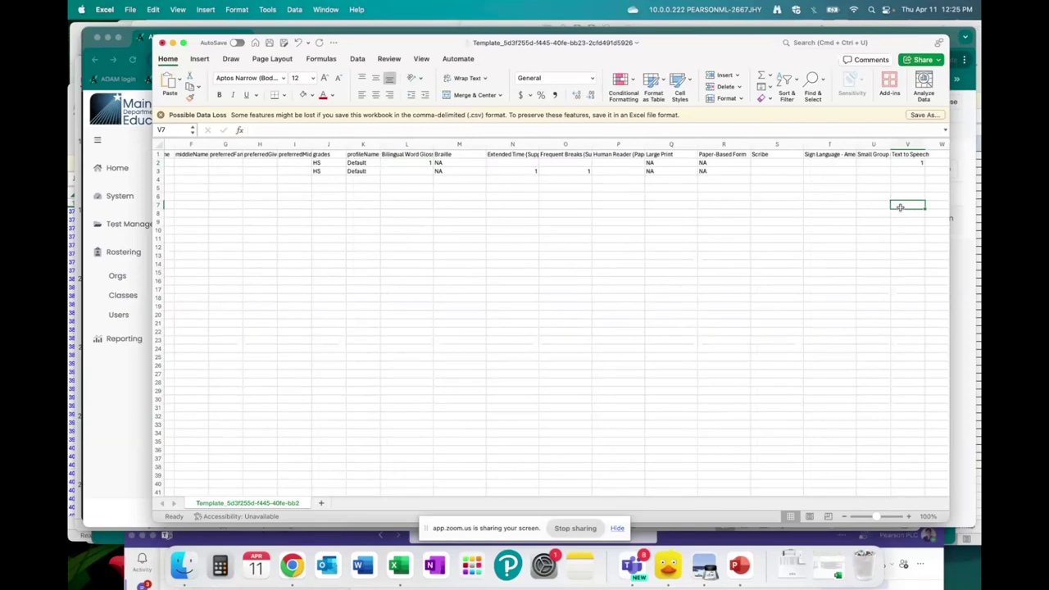
left_click(908, 162)
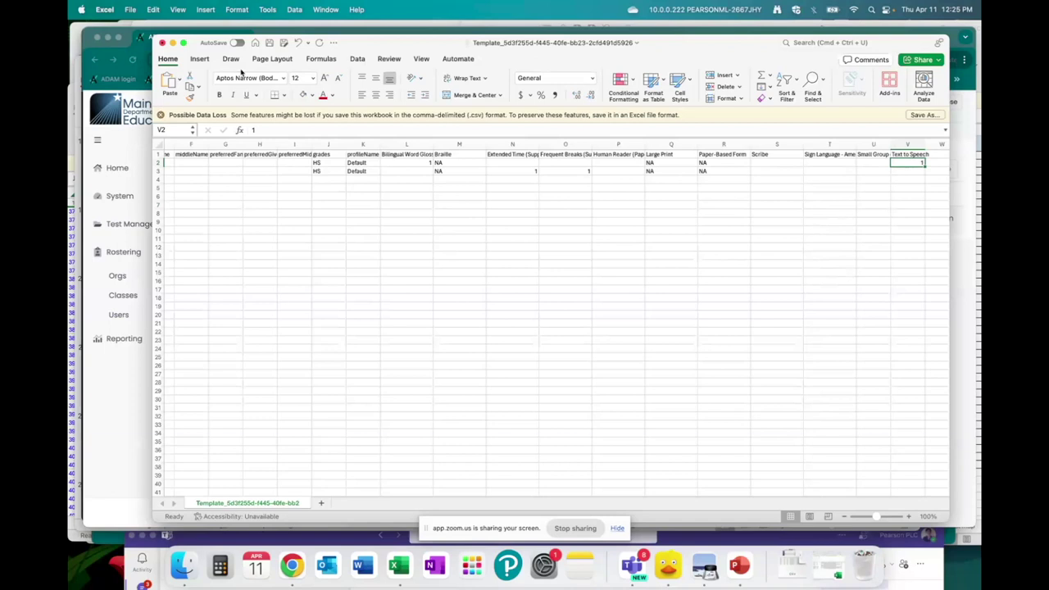
Save the edited accommodation template under its existing name as a CSV file
left_click(131, 10)
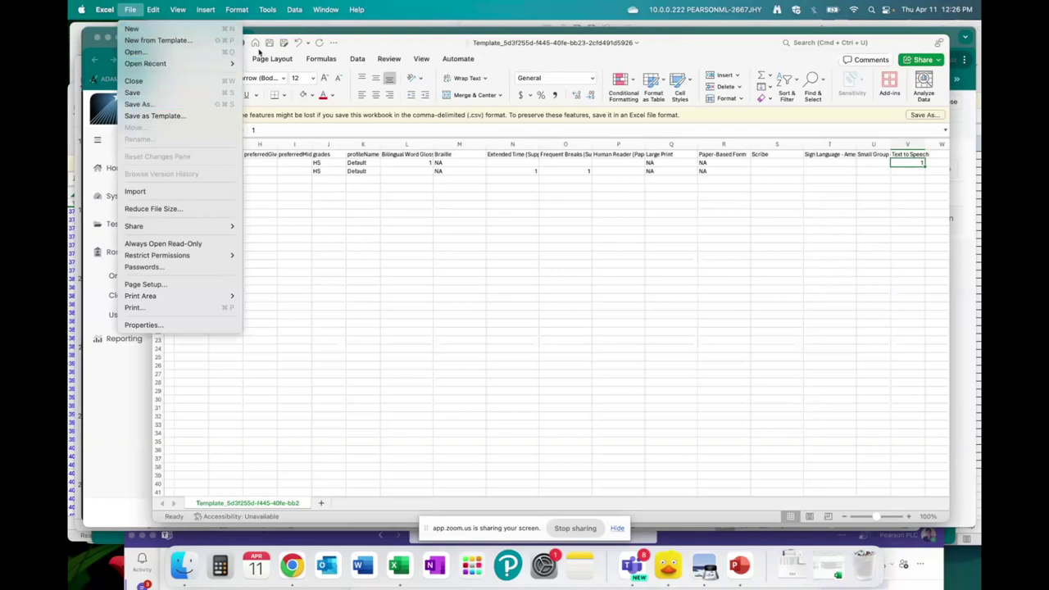
left_click(300, 240)
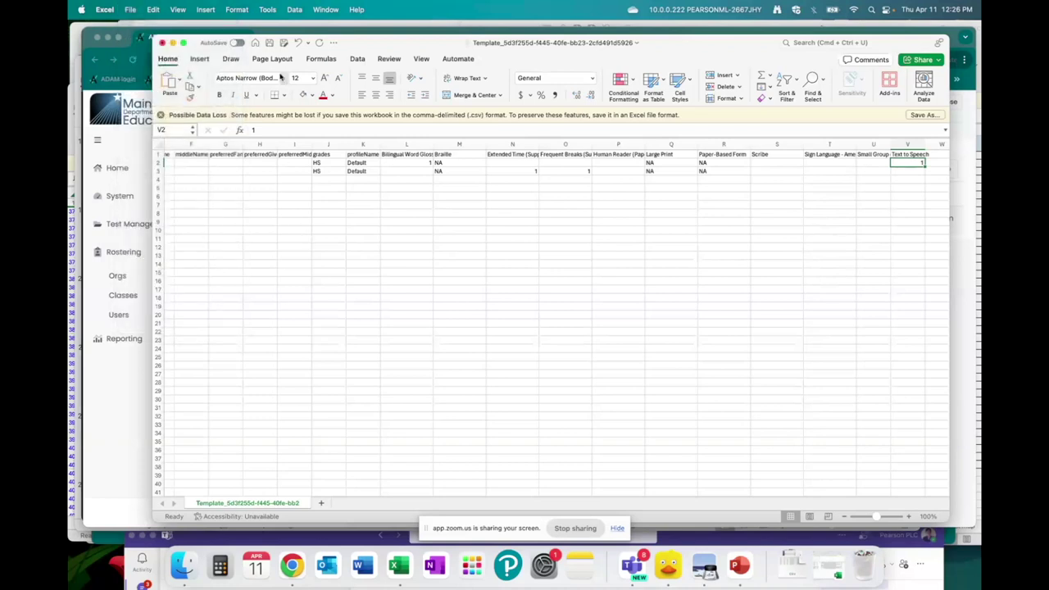
left_click(269, 44)
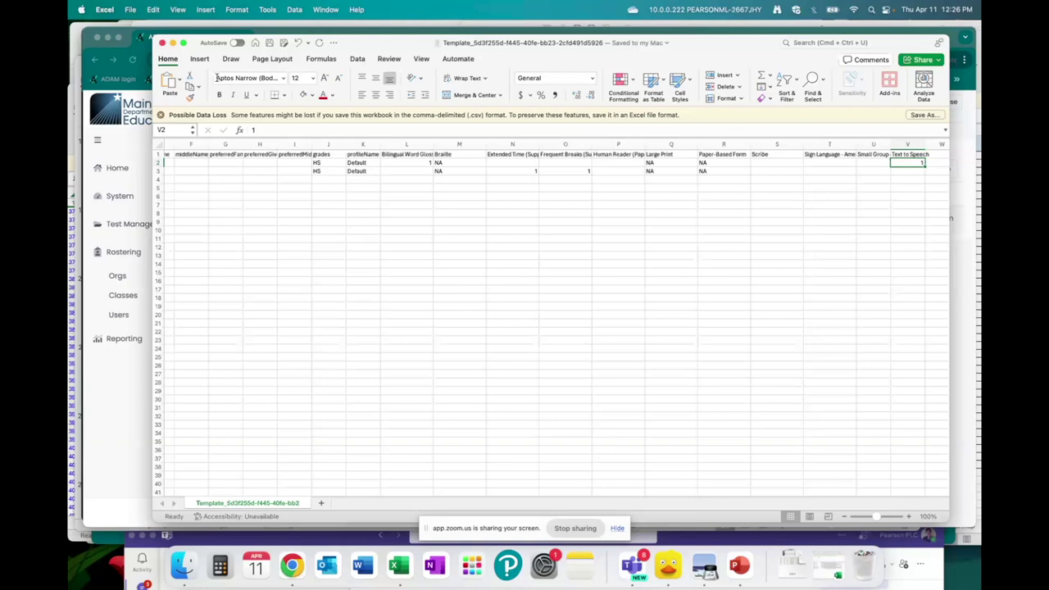
Switch back to ADAM in Chrome, close the template history and upload the edited file Template_5d3f255d-f445-40fe-bb23-2cfd491d5926.csv under Step 3
left_click(146, 364)
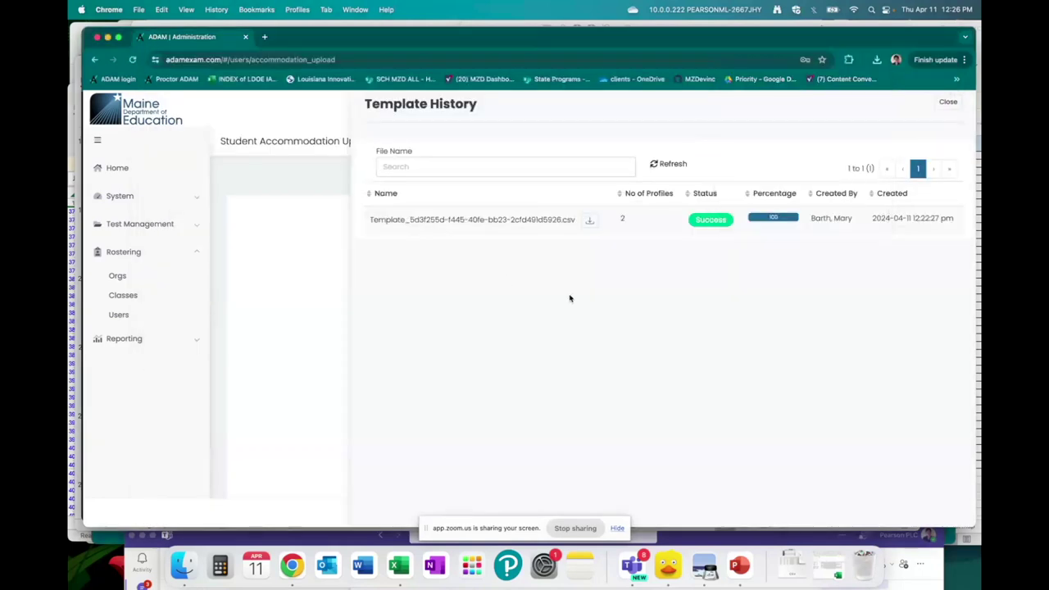
left_click(947, 103)
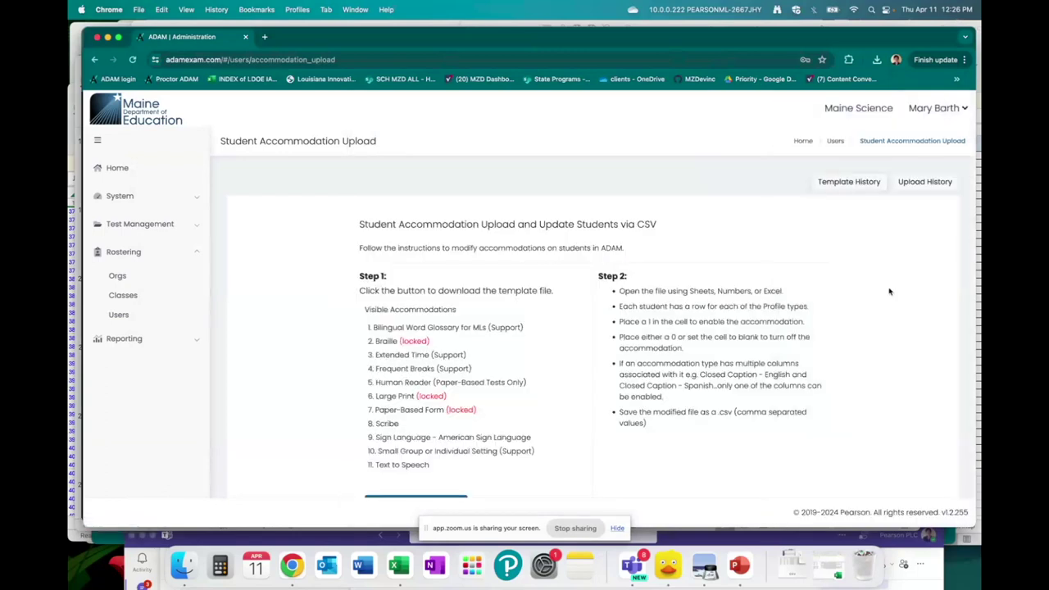
scroll(889, 291, "down", 1)
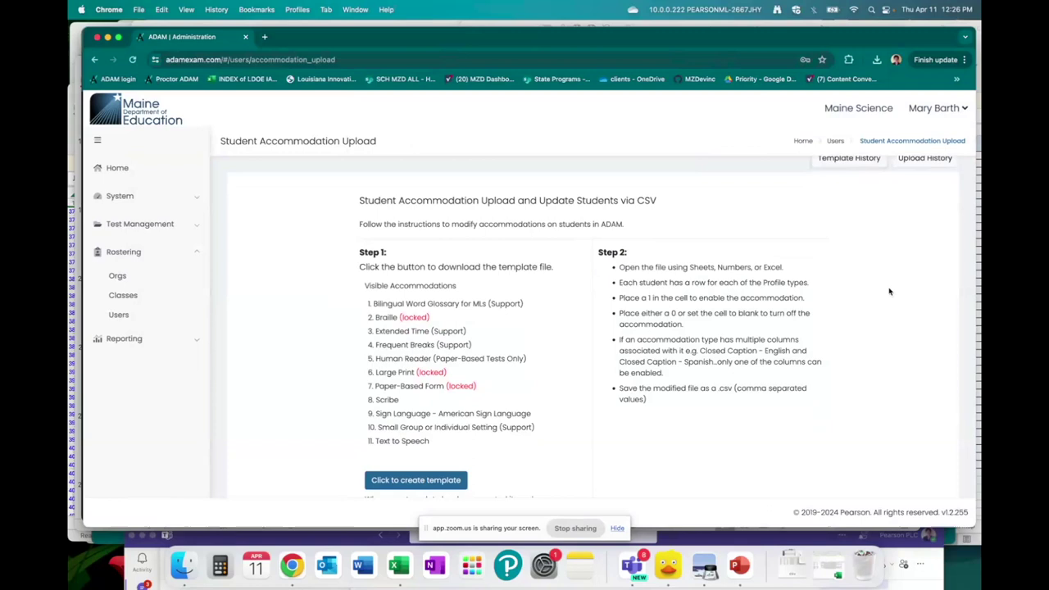
scroll(889, 291, "down", 4)
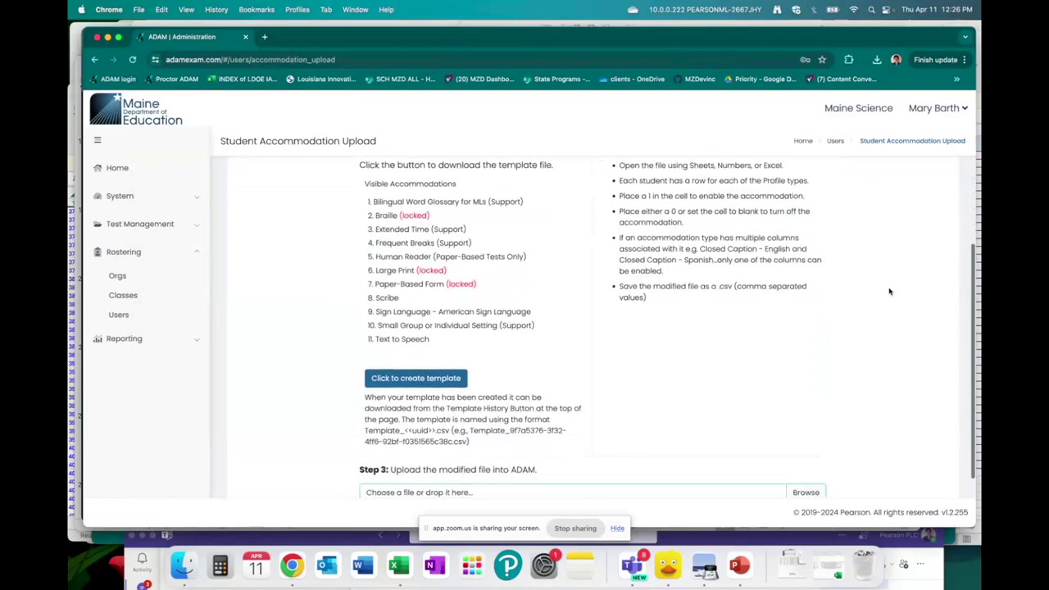
scroll(889, 291, "down", 1)
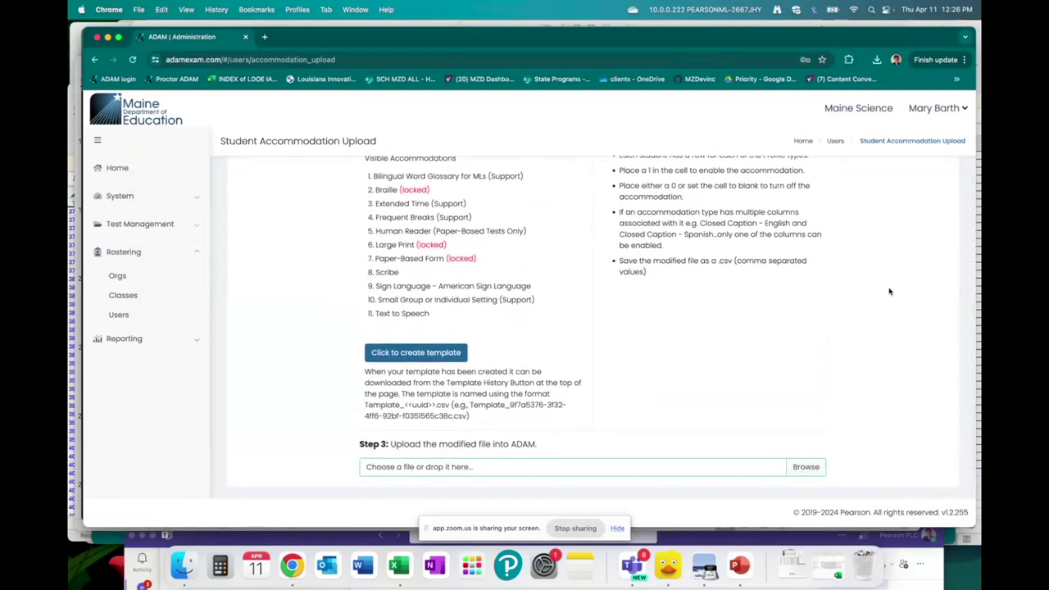
scroll(889, 291, "up", 3)
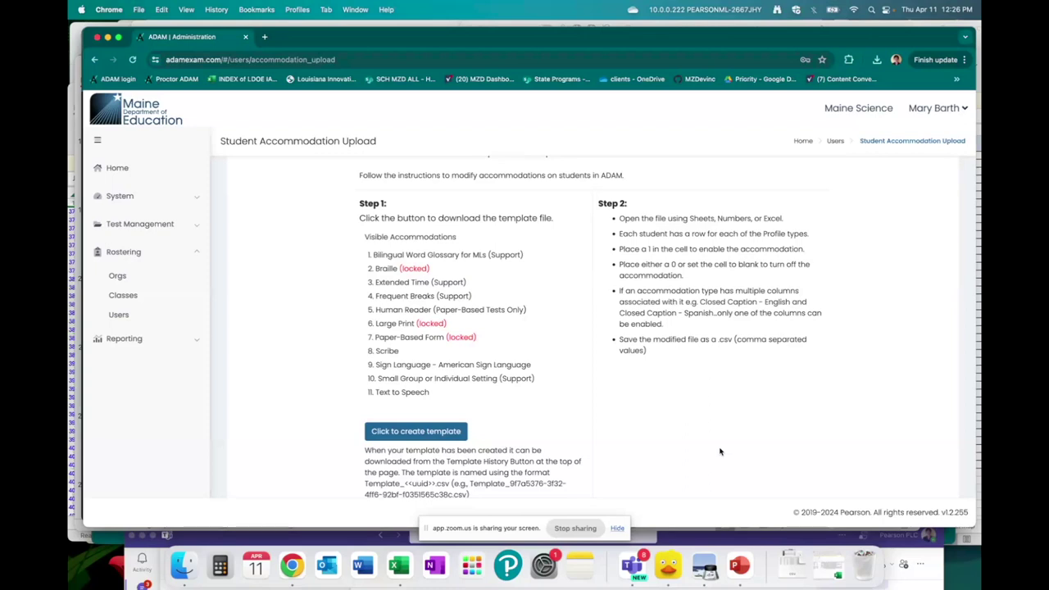
scroll(720, 452, "down", 3)
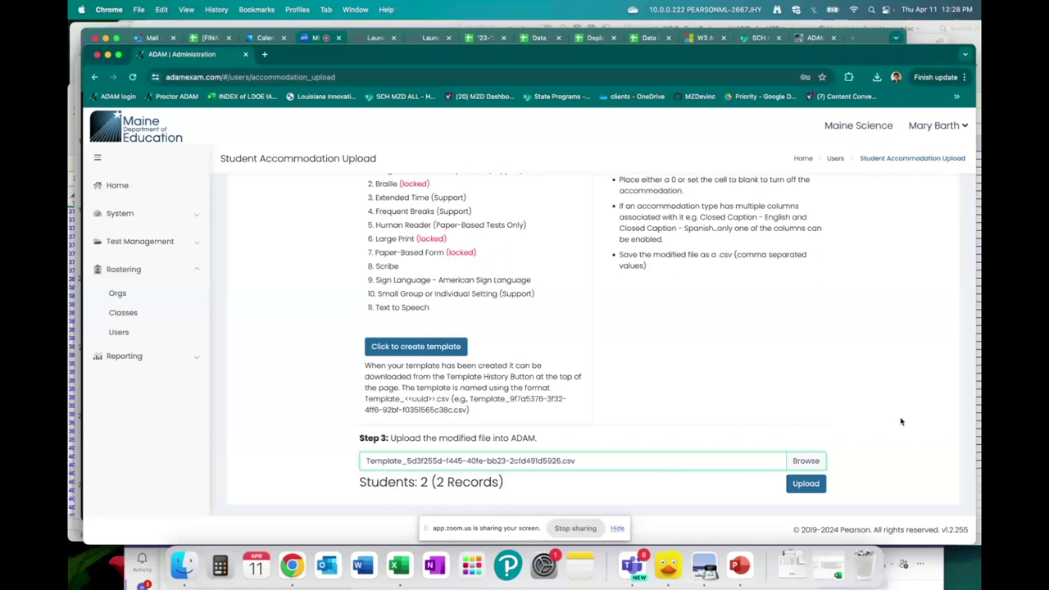
scroll(901, 421, "down", 1)
left_click(815, 487)
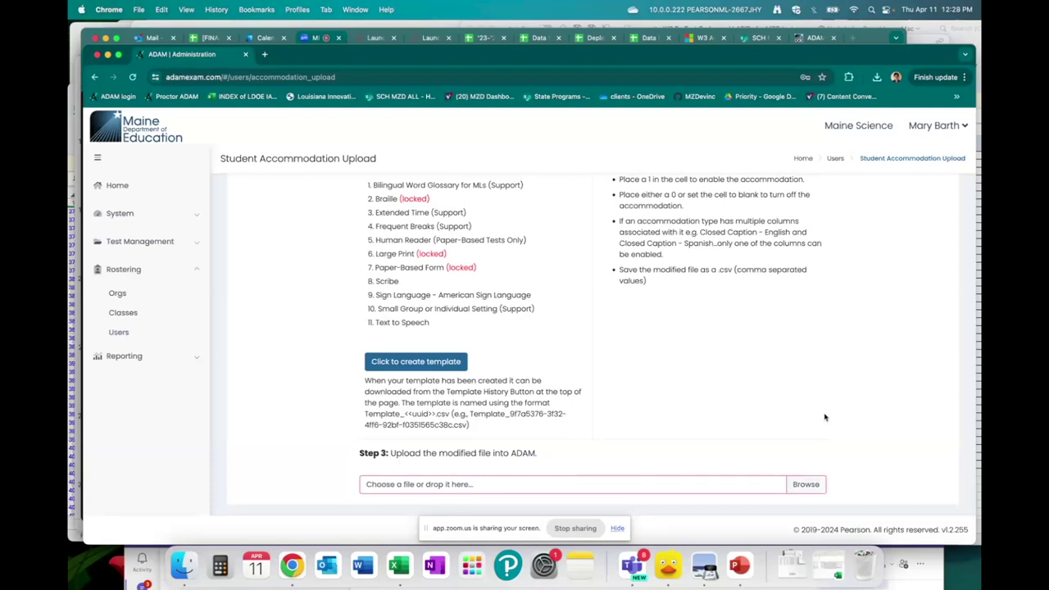
Check the processing status of the uploaded accommodation file in the Upload History, then close it
scroll(825, 417, "up", 4)
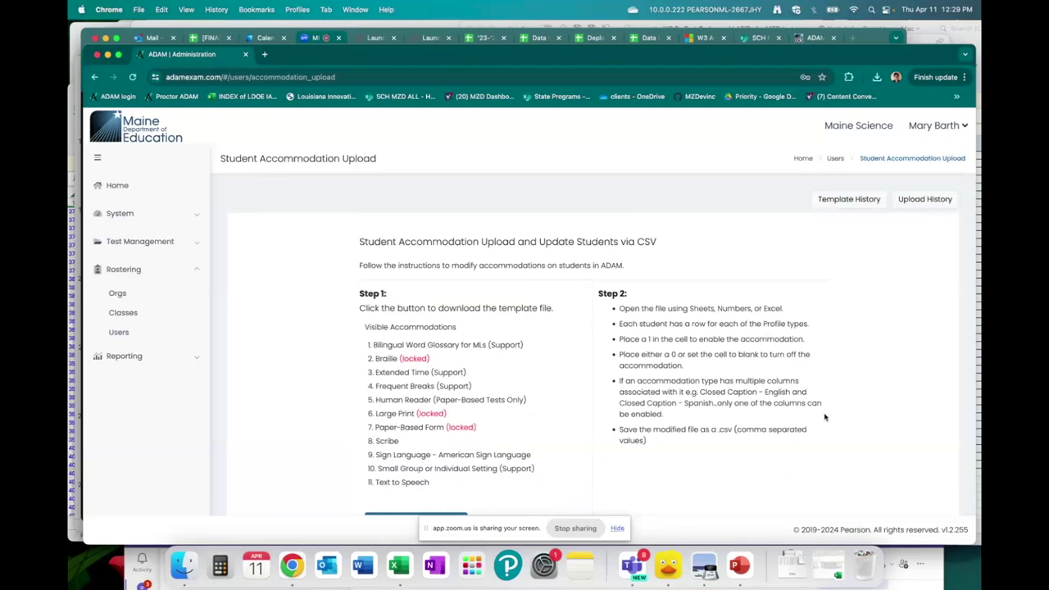
left_click(923, 205)
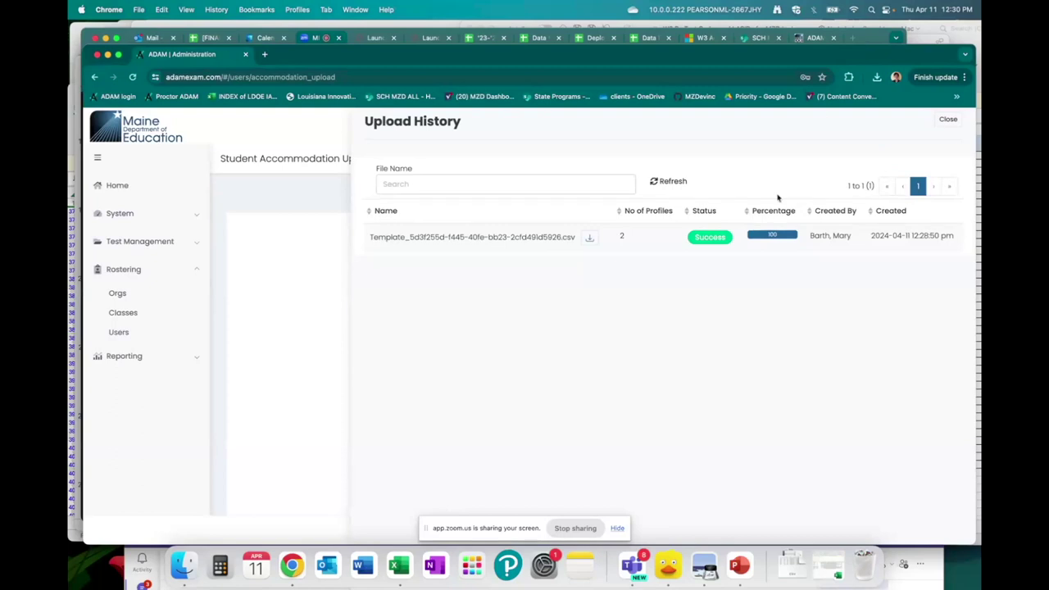
left_click(947, 119)
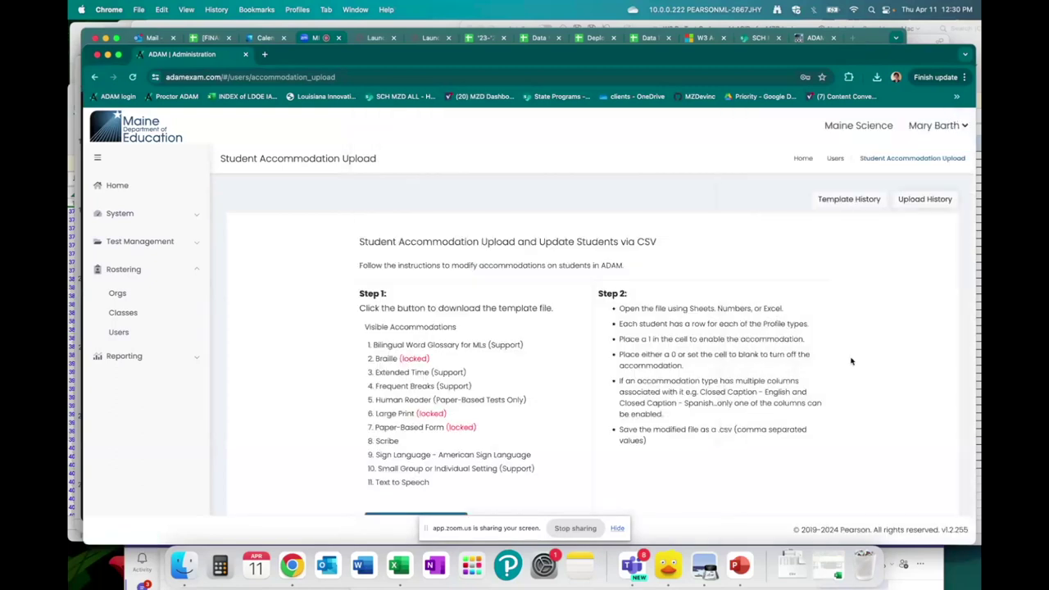
Open the record of the second student in the Users list and review all accommodations assigned to that student
scroll(851, 360, "down", 1)
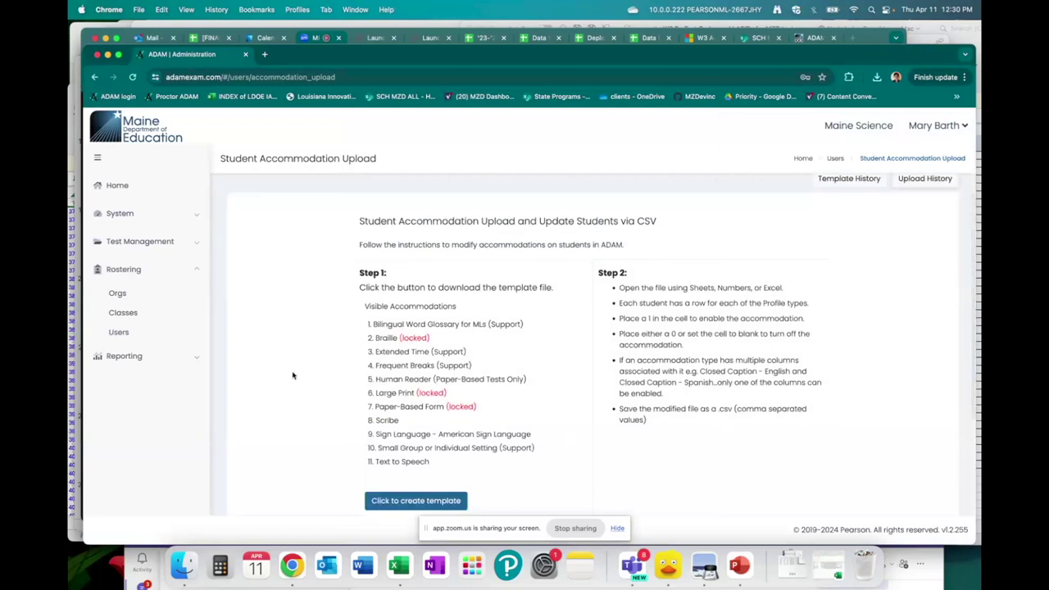
left_click(118, 336)
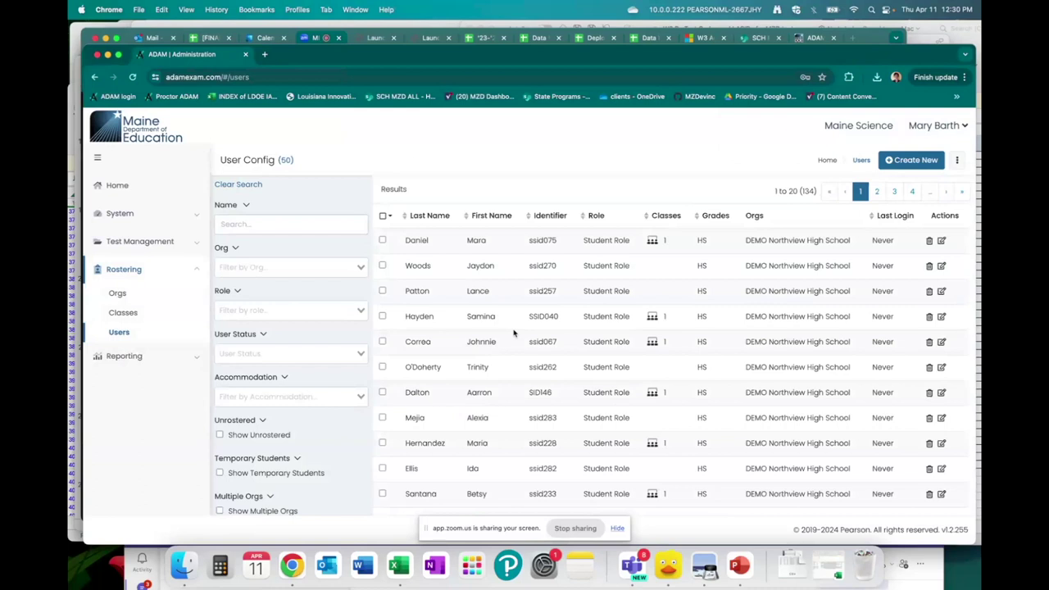
left_click(383, 265)
left_click(942, 266)
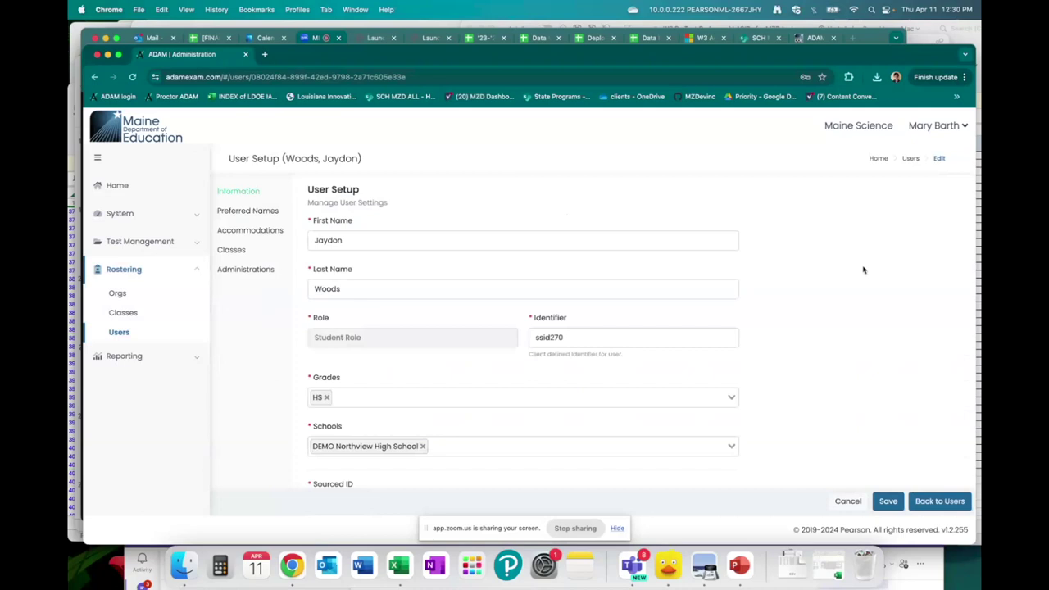
left_click(258, 232)
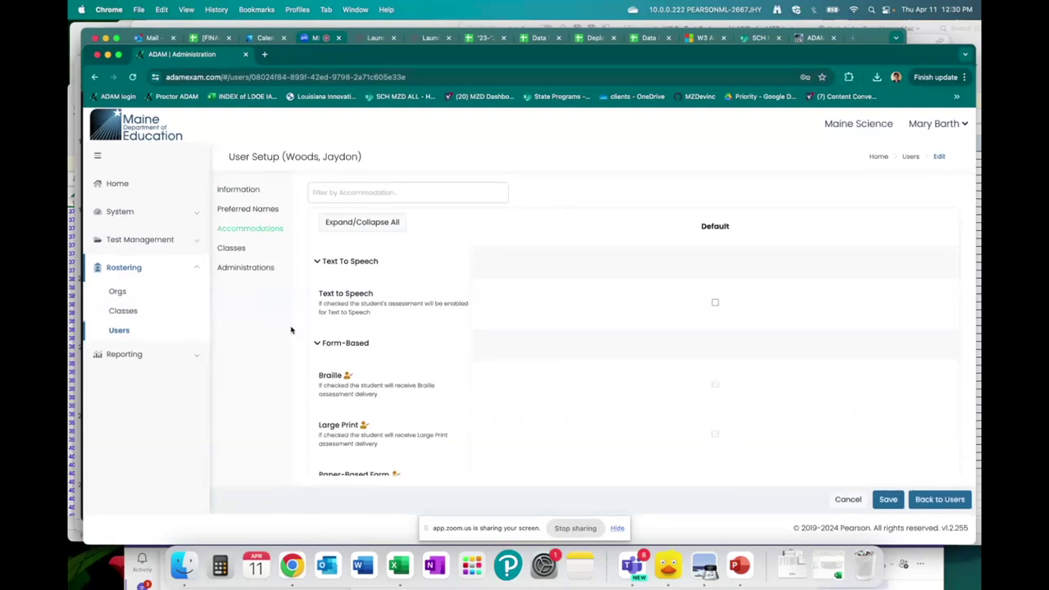
scroll(557, 320, "down", 2)
scroll(560, 319, "down", 5)
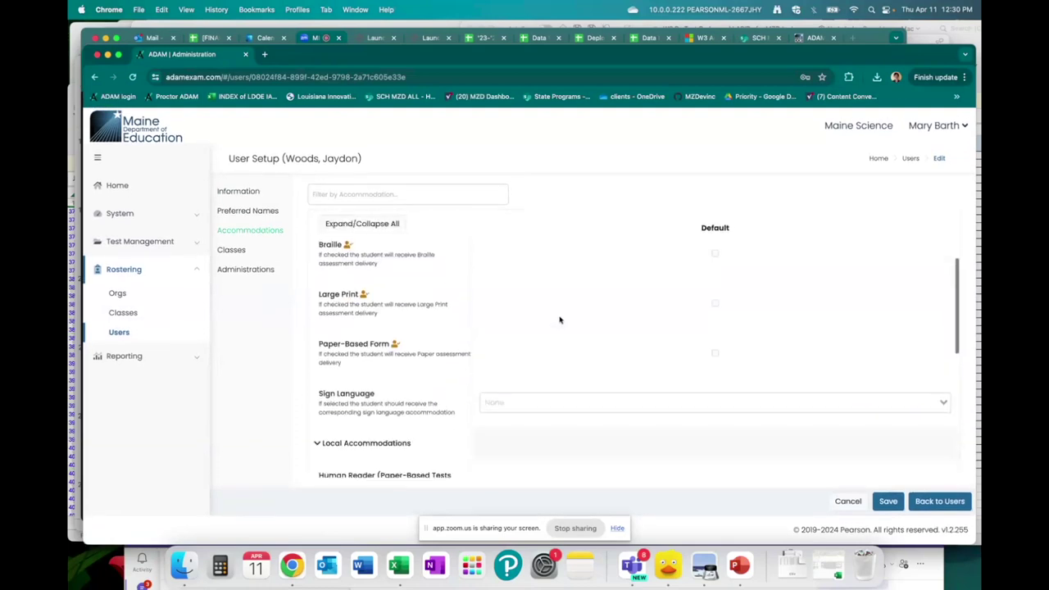
scroll(560, 320, "down", 6)
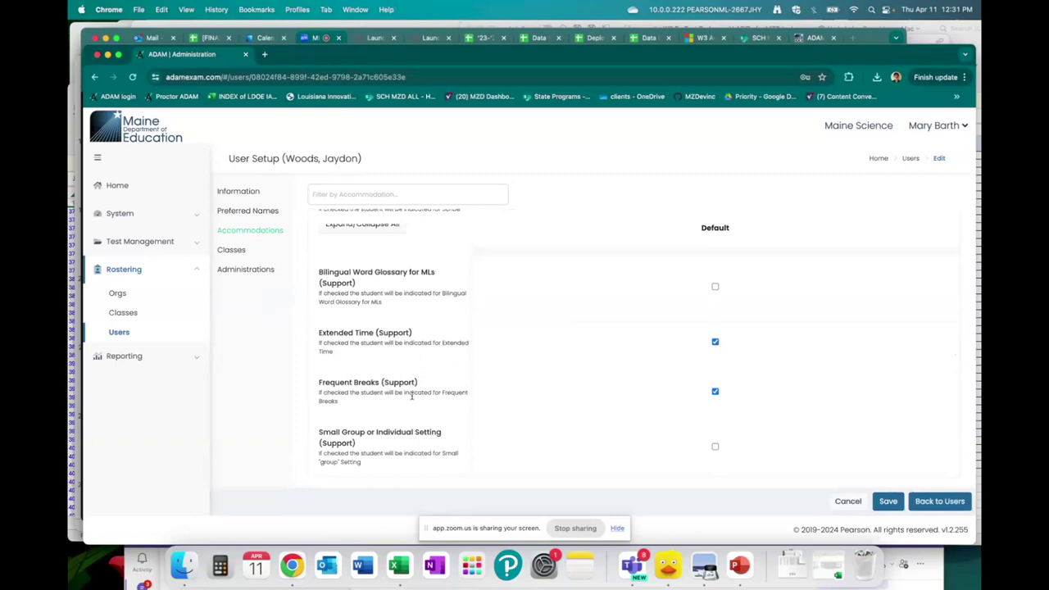
Open the record of the third student in the Users list and check that student's assigned accommodations
left_click(120, 334)
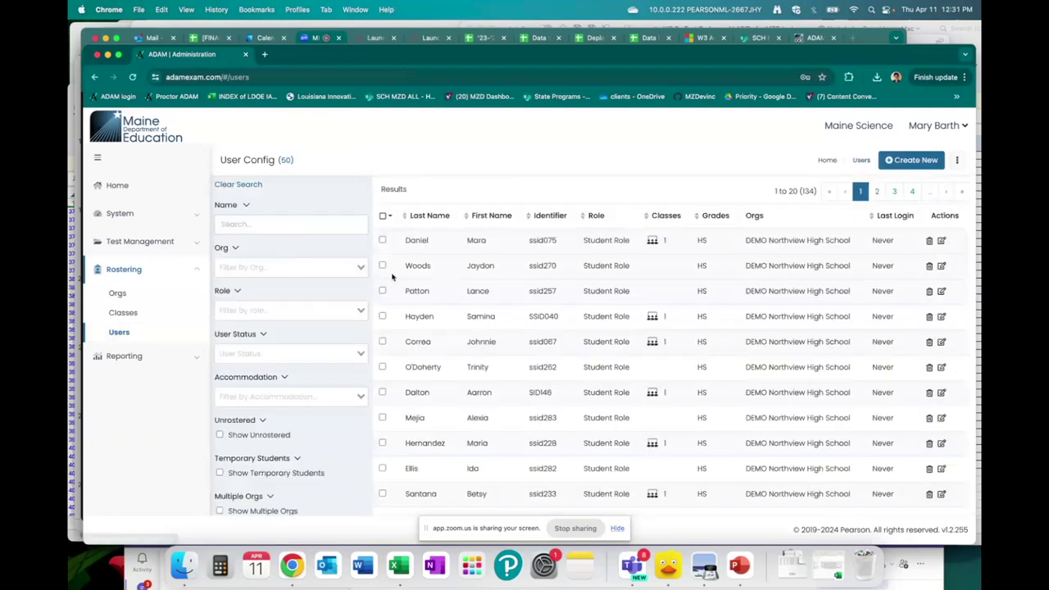
left_click(941, 291)
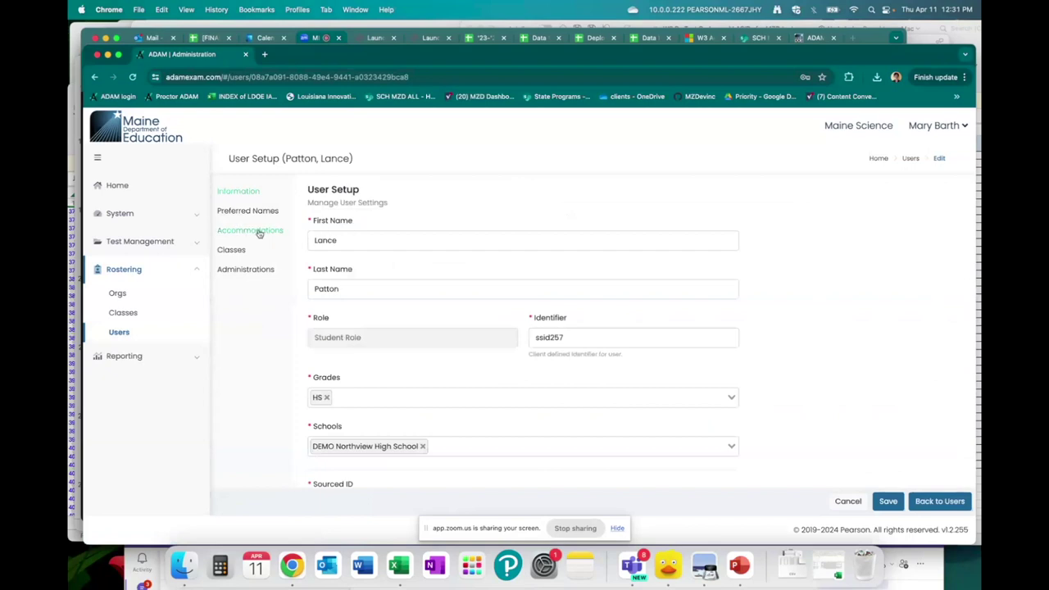
left_click(250, 231)
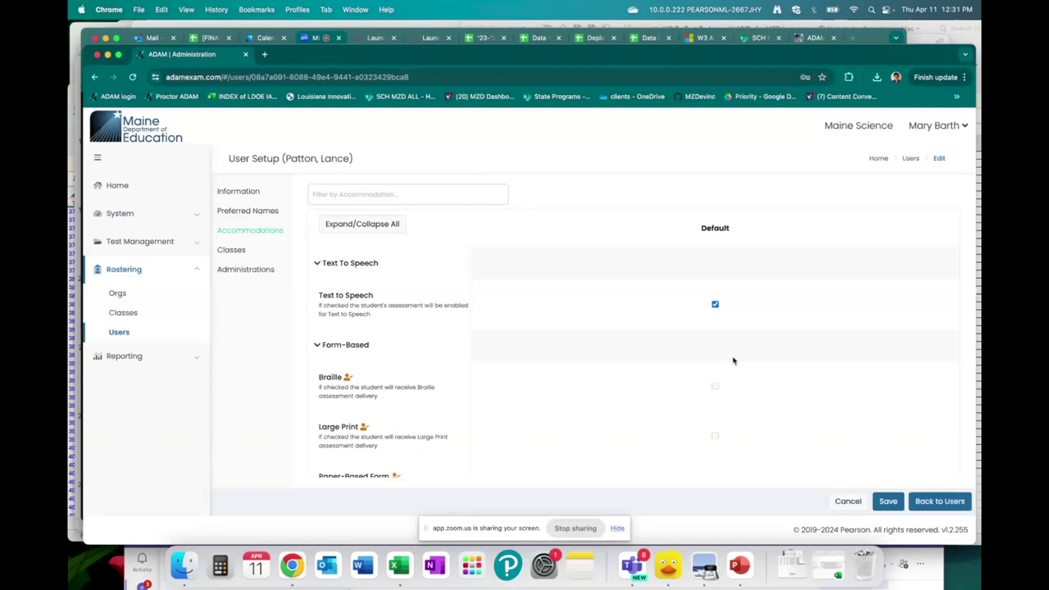
Return to the Users list, check which classes the listed students belong to and filter the list to show only unrostered students
left_click(119, 333)
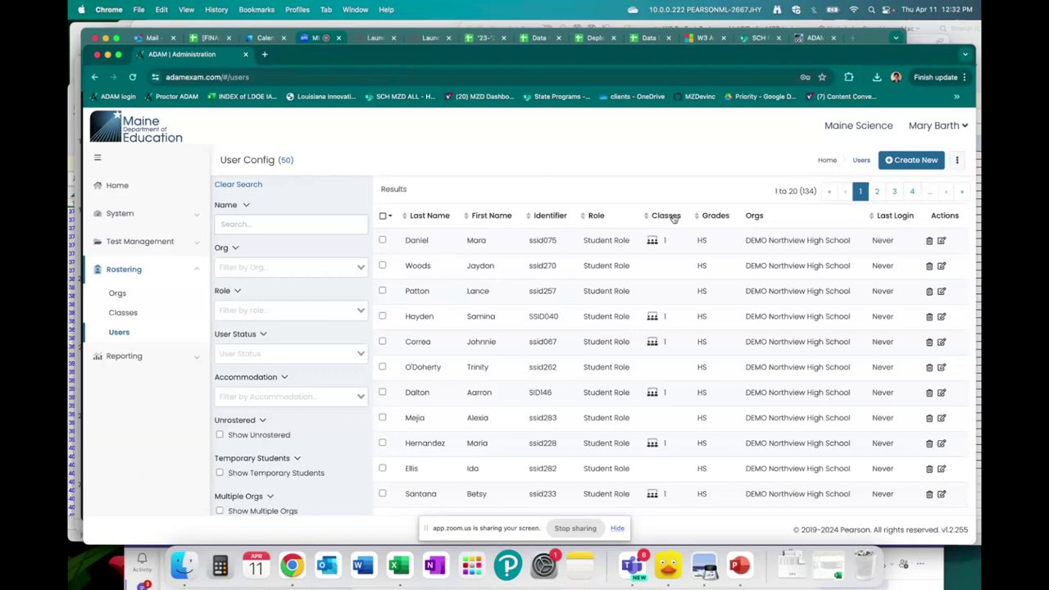
mouse_move(663, 240)
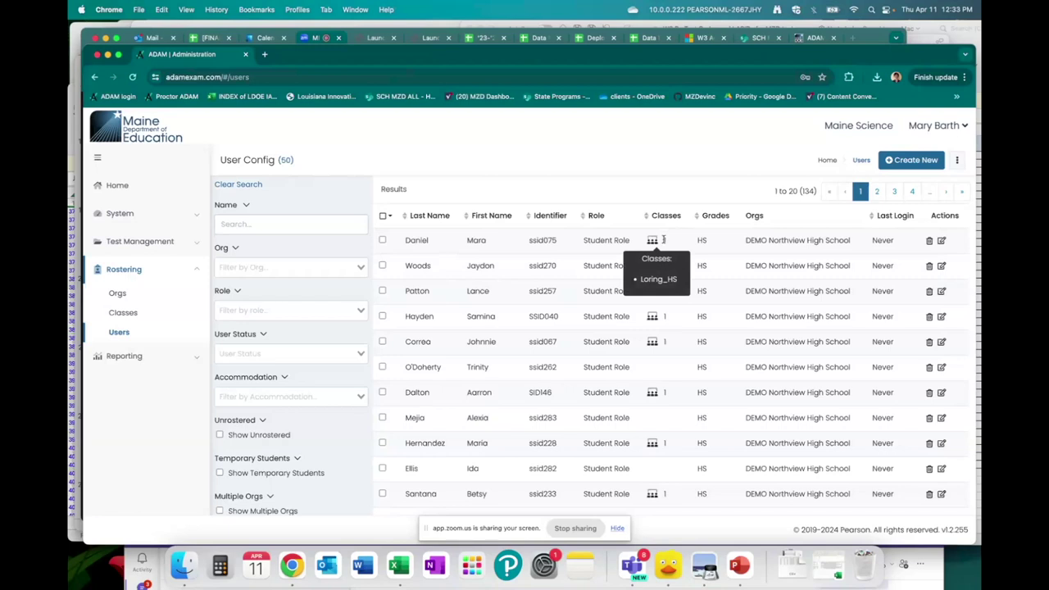
mouse_move(654, 320)
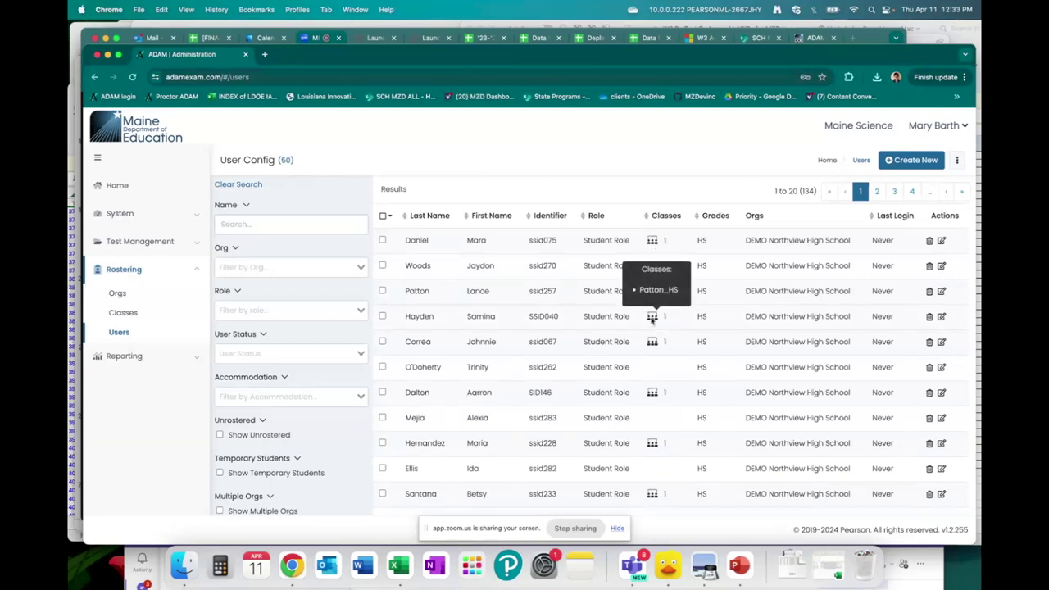
mouse_move(653, 343)
mouse_move(653, 395)
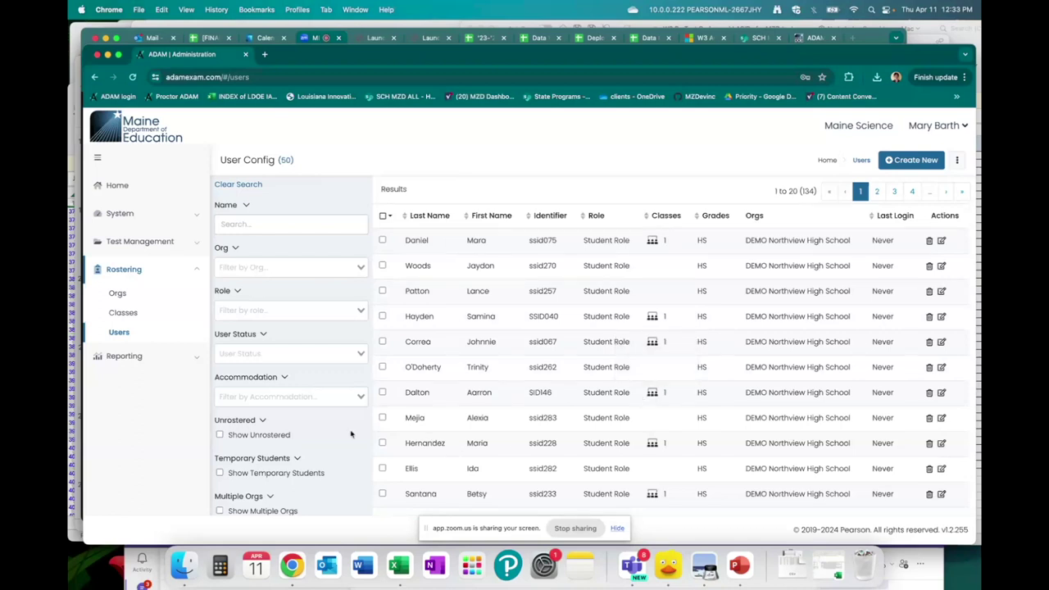
left_click(219, 436)
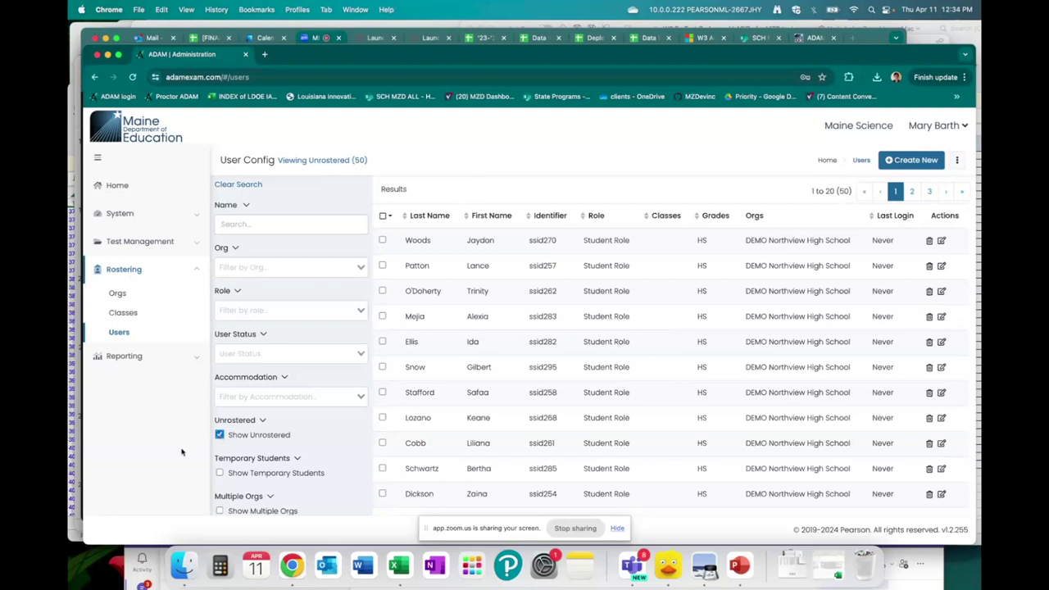
Go to the Classes page and start creating a new class
left_click(133, 315)
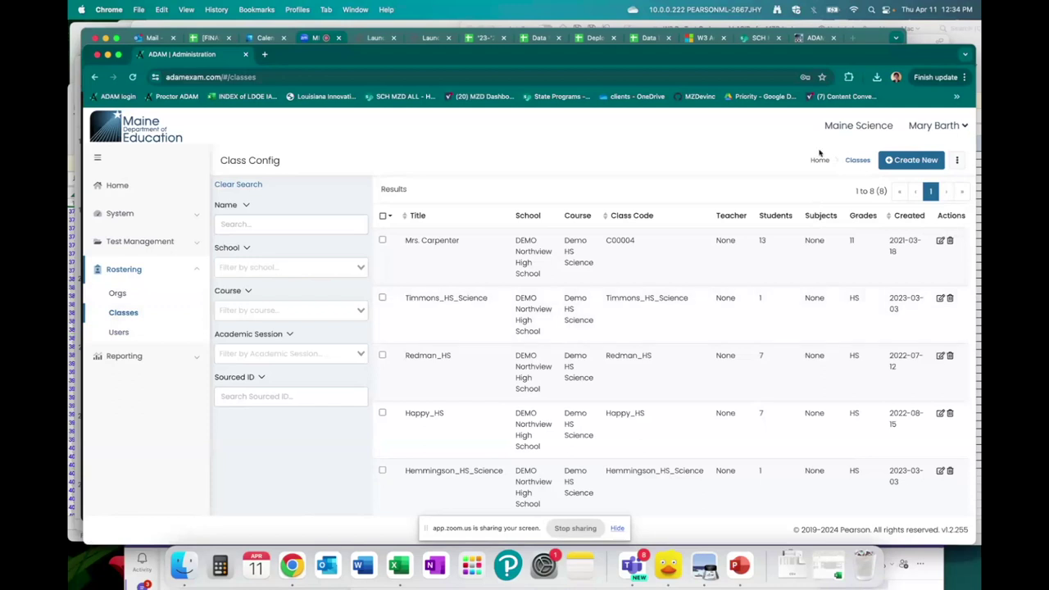
left_click(917, 160)
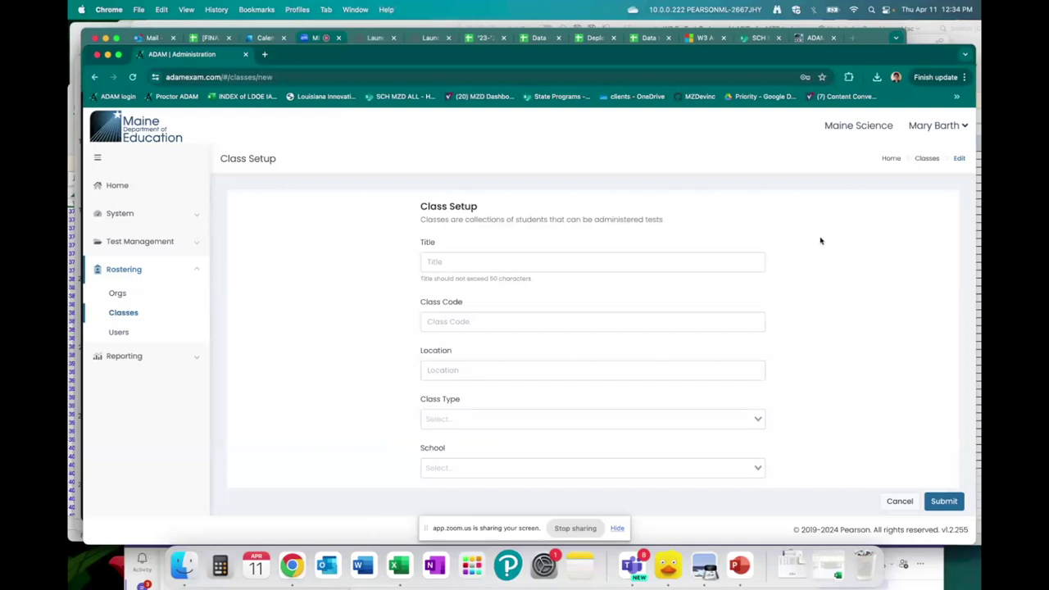
Examine the fields of the empty Class Setup form, from Title through School, Course and Grade(s) to the Teachers and Students sections
scroll(820, 240, "down", 3)
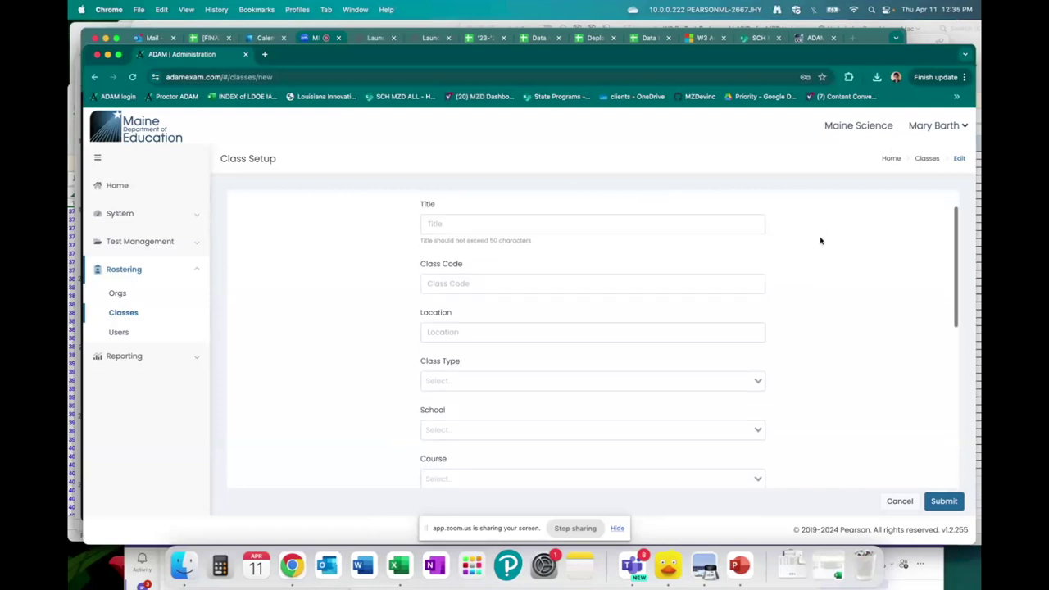
scroll(821, 240, "down", 5)
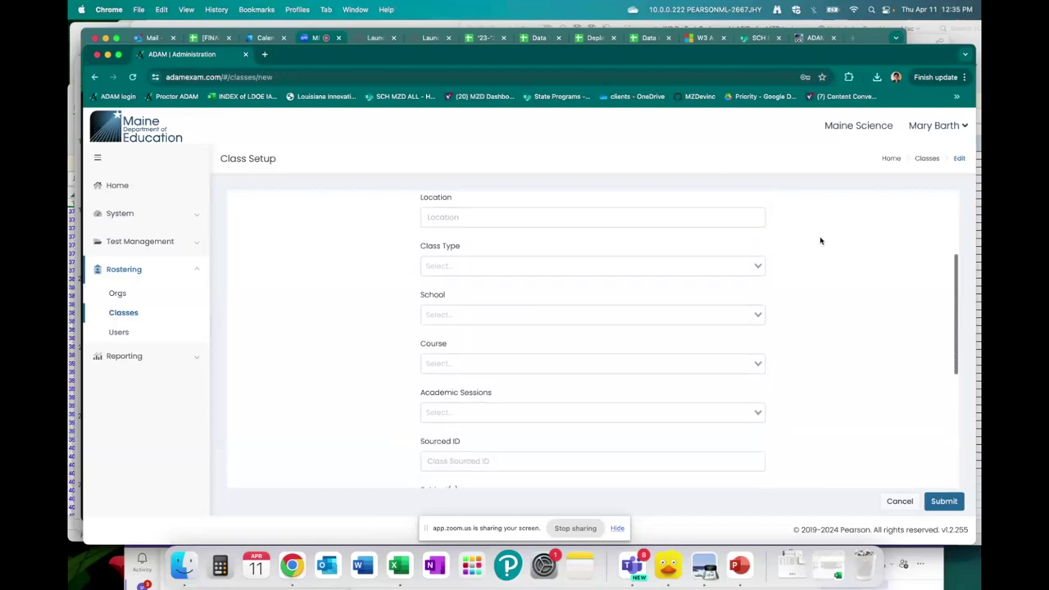
scroll(821, 241, "down", 5)
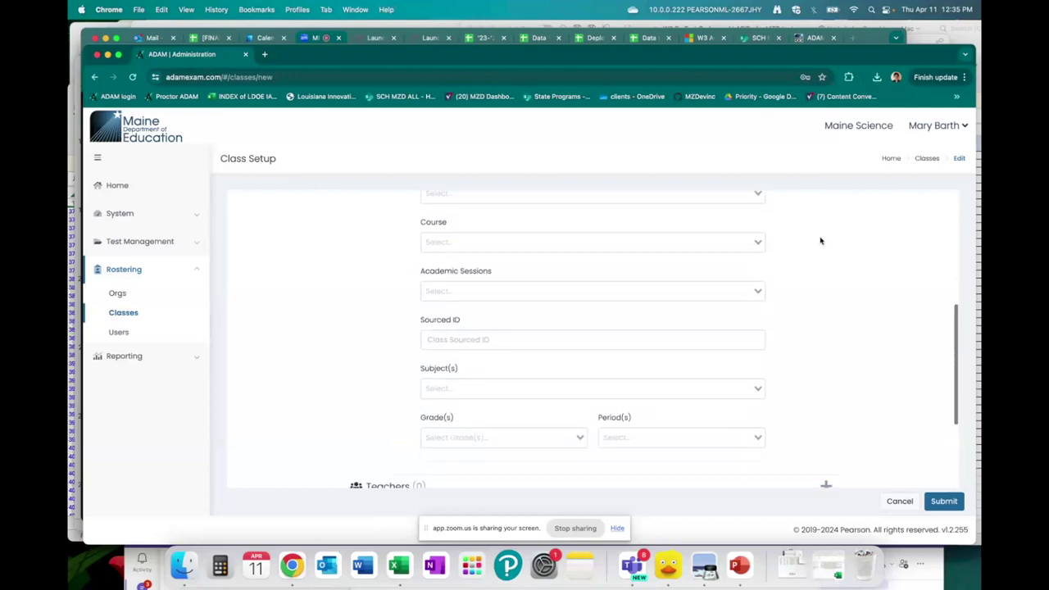
scroll(821, 240, "down", 5)
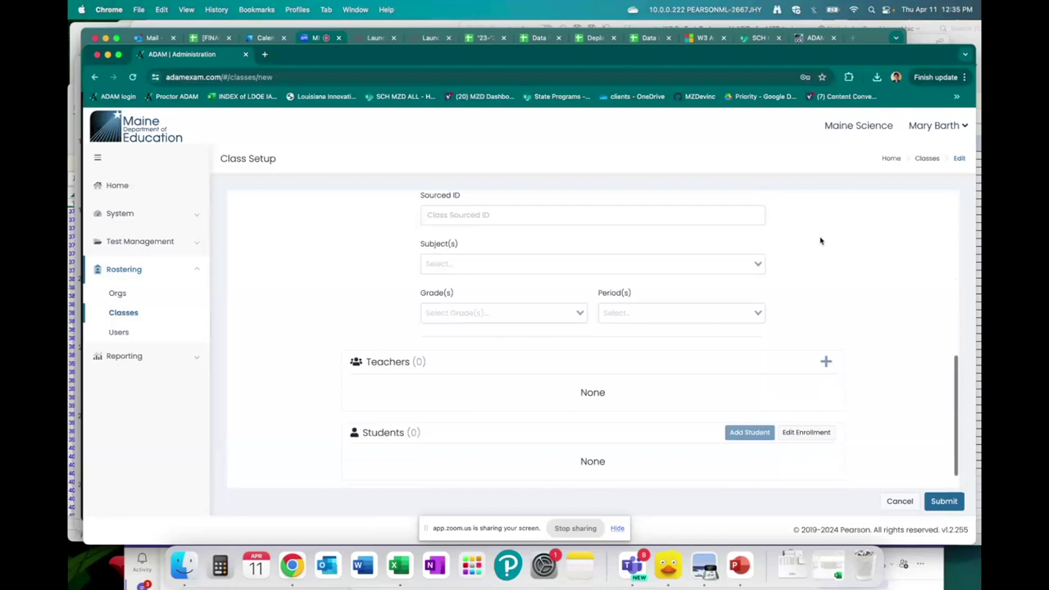
scroll(820, 240, "down", 2)
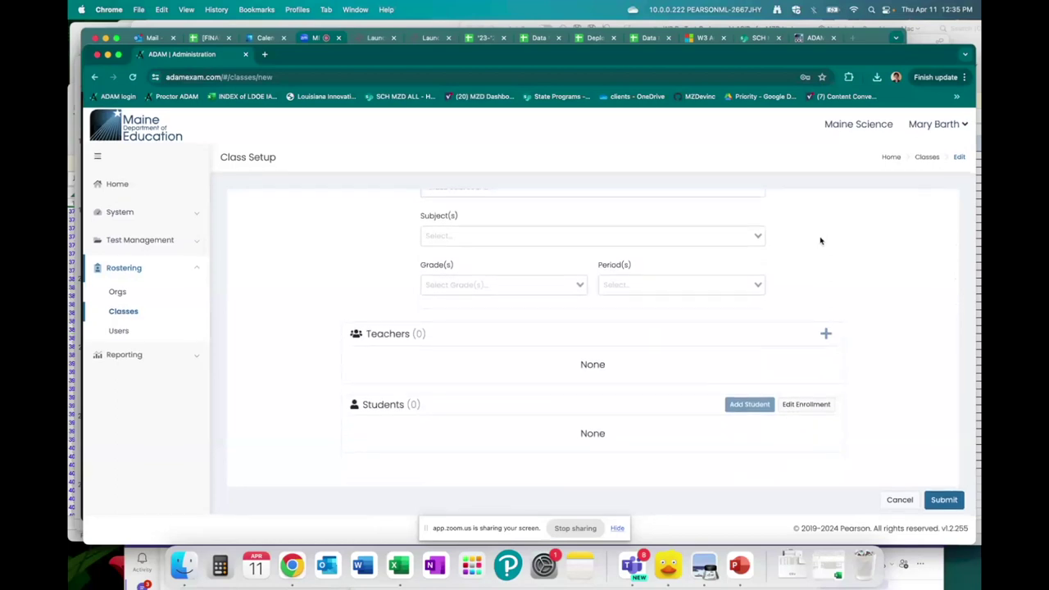
scroll(821, 240, "down", 2)
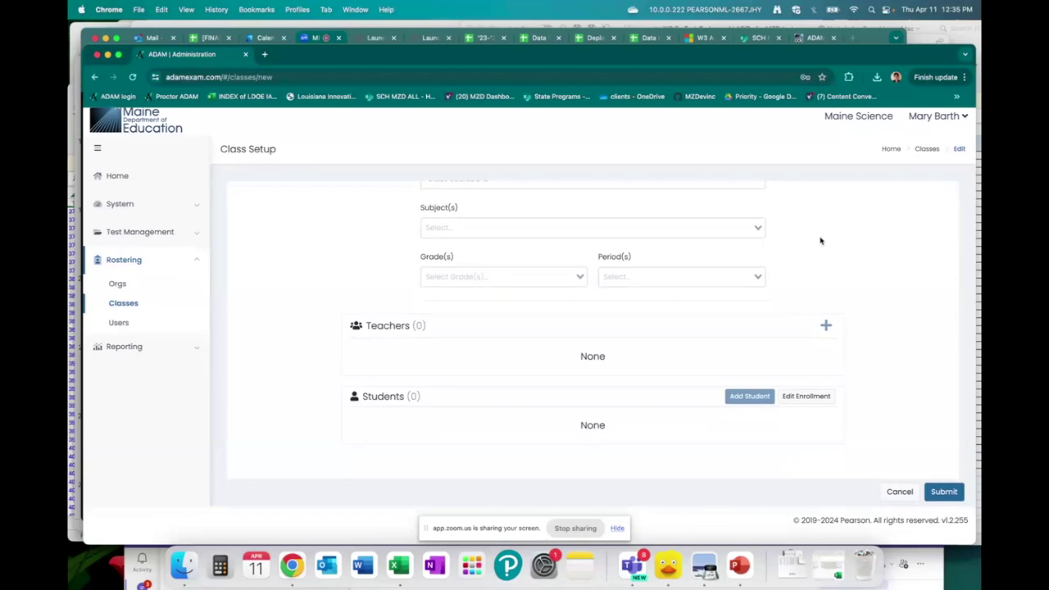
scroll(820, 240, "up", 5)
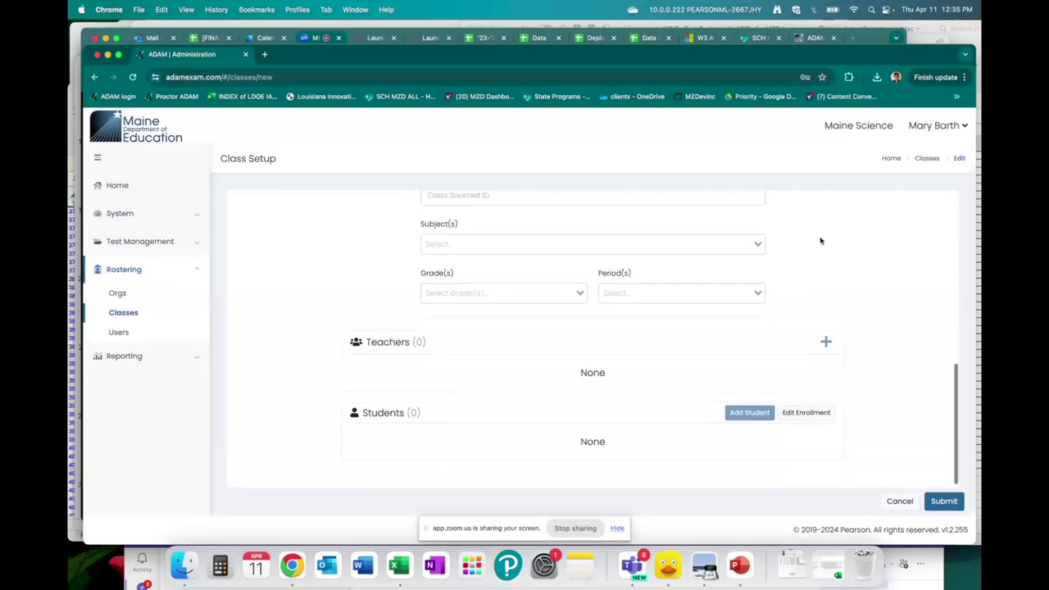
scroll(821, 240, "up", 3)
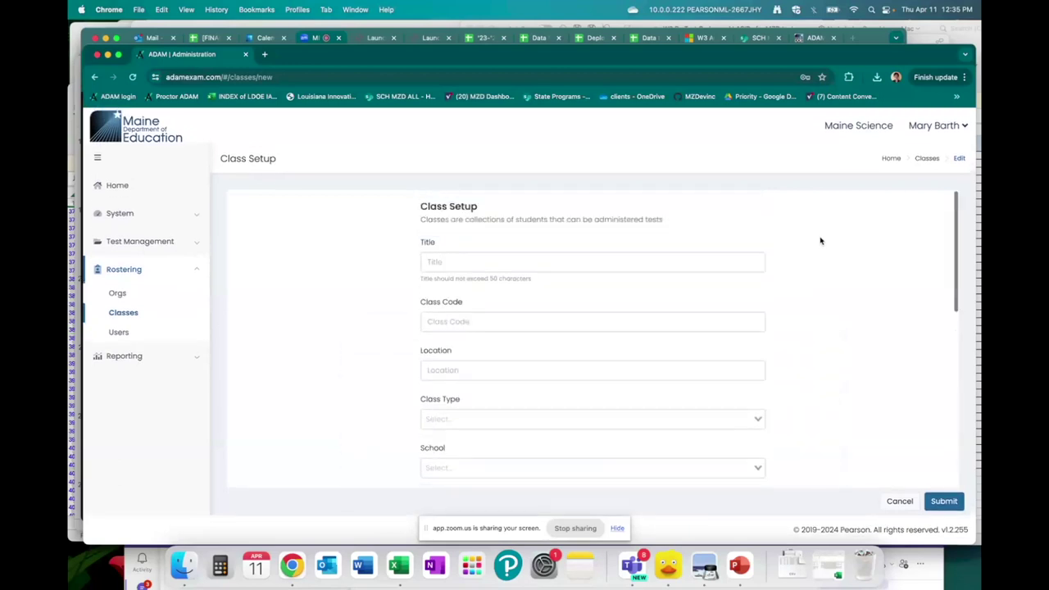
Cancel the blank class form and open Quick Class Upload from the Classes page
left_click(895, 502)
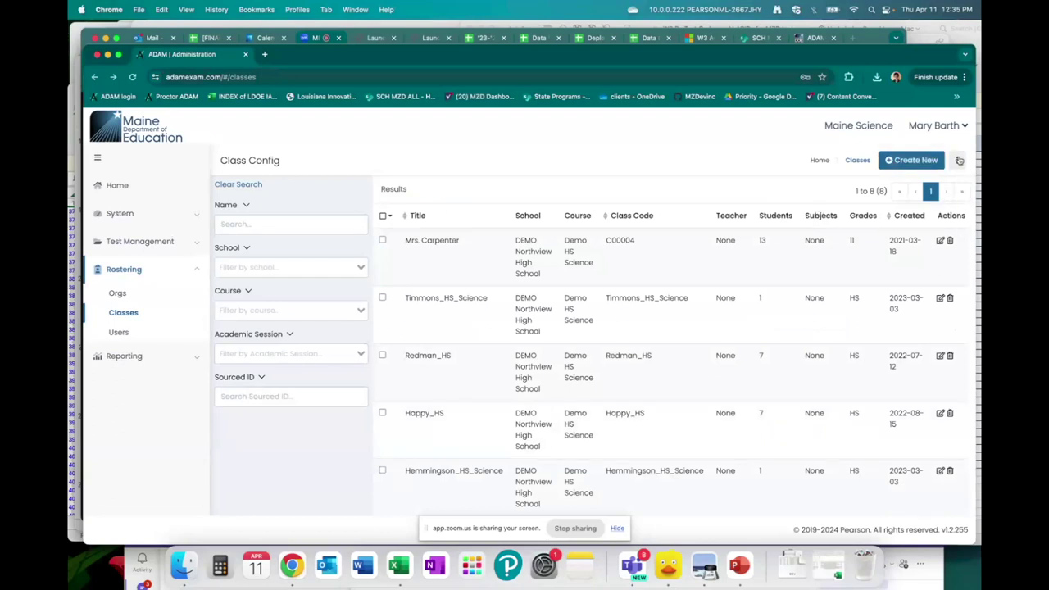
left_click(958, 160)
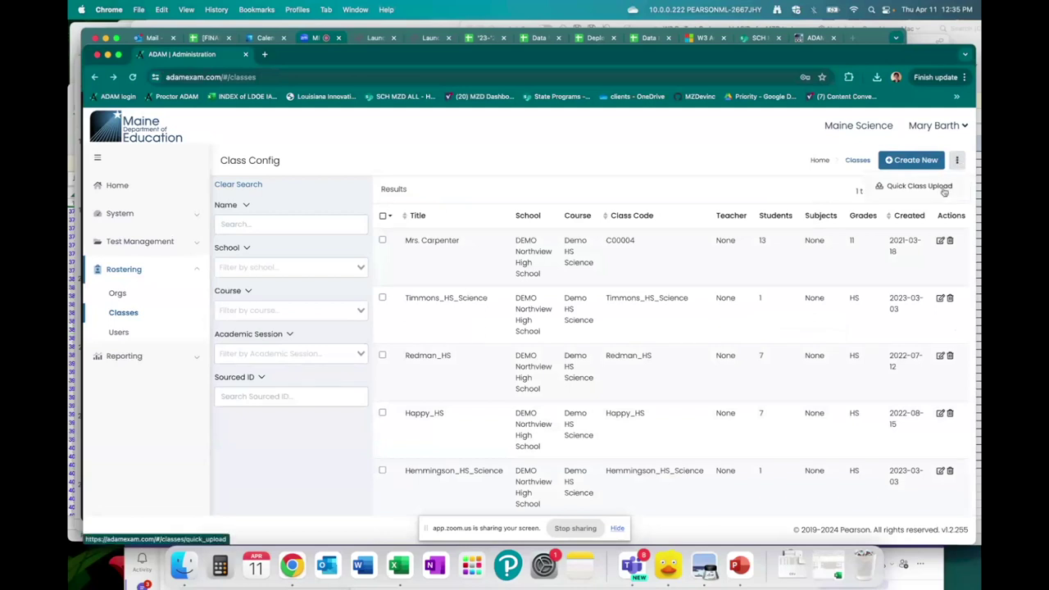
left_click(942, 187)
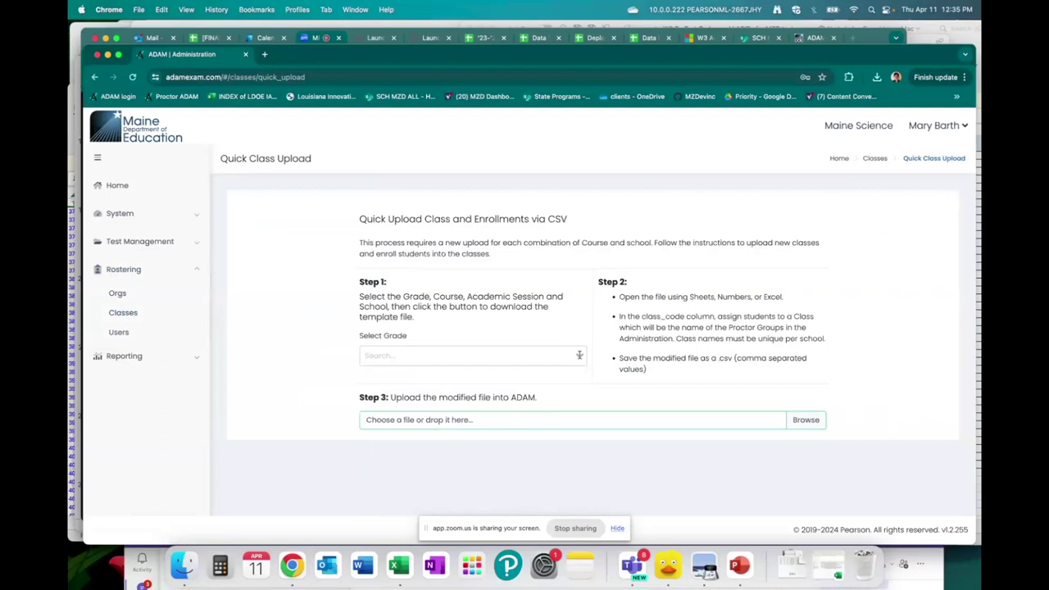
Set the quick class upload template to grade 11 and the Demo HS Science course
left_click(580, 355)
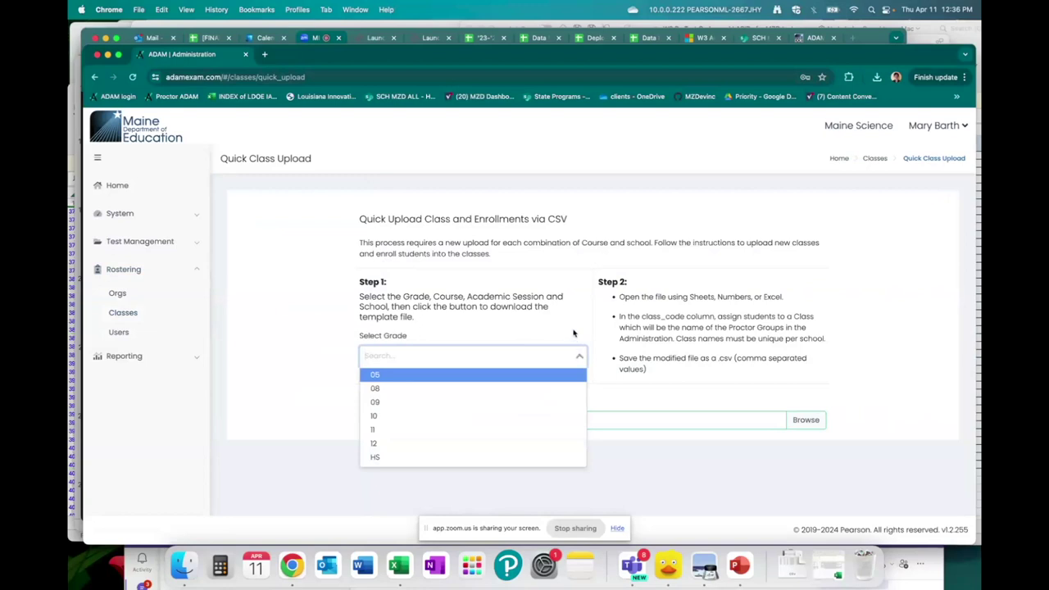
left_click(573, 332)
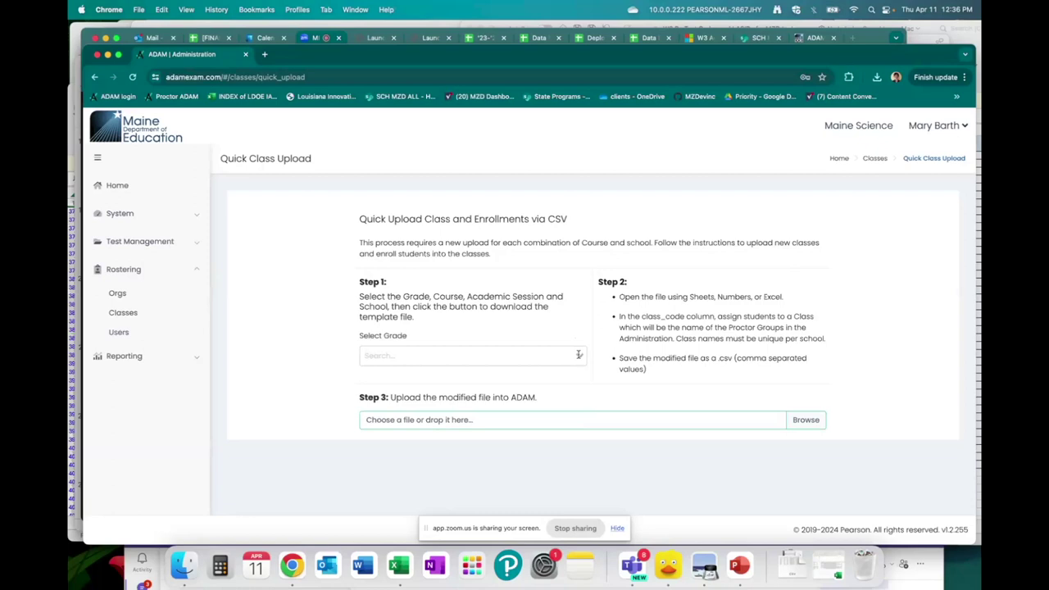
left_click(508, 359)
left_click(498, 429)
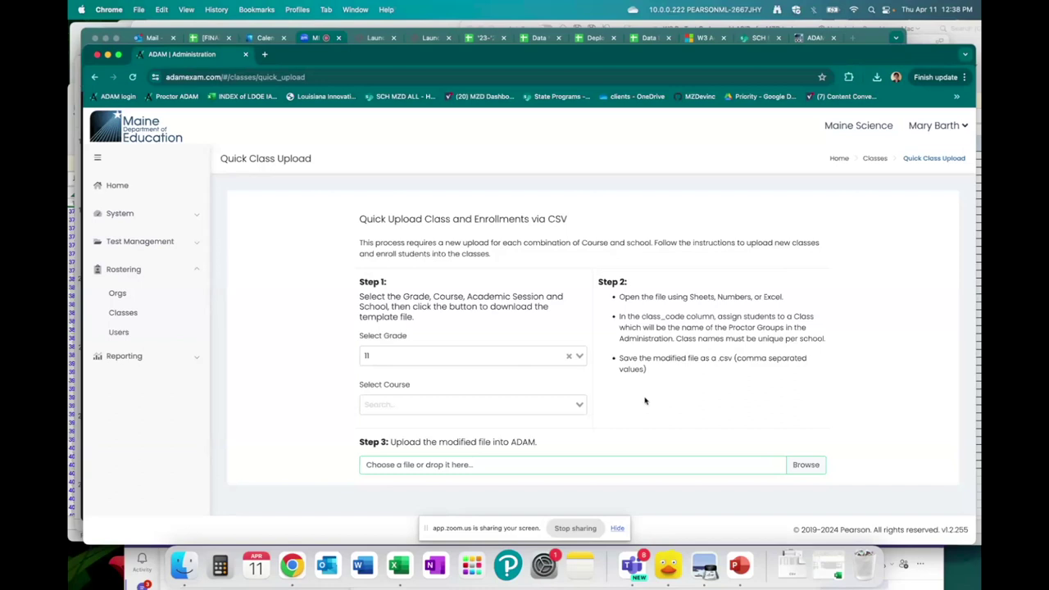
left_click(579, 406)
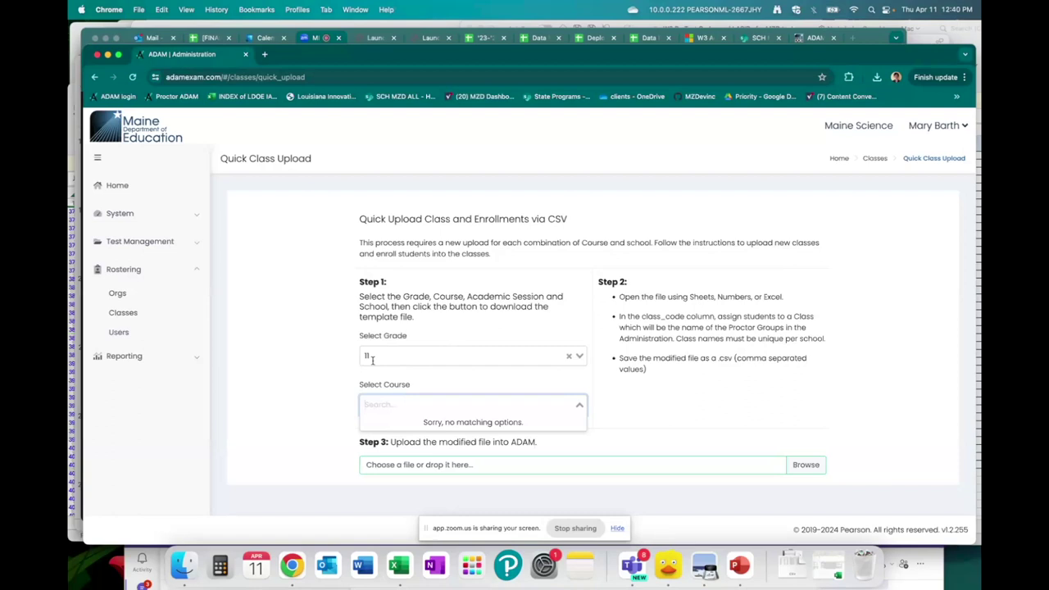
scroll(556, 435, "down", 1)
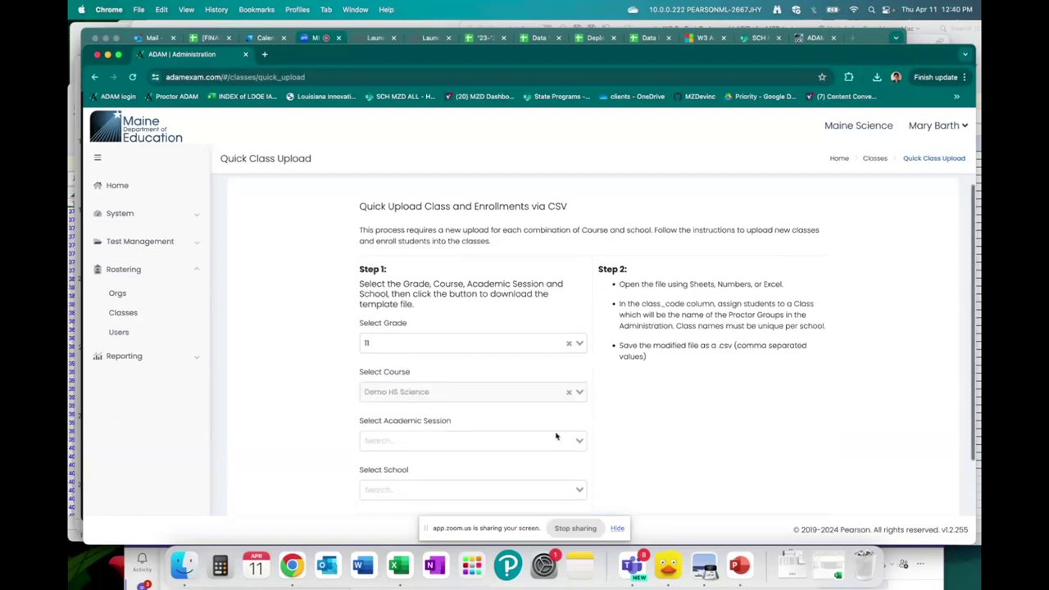
scroll(552, 395, "down", 1)
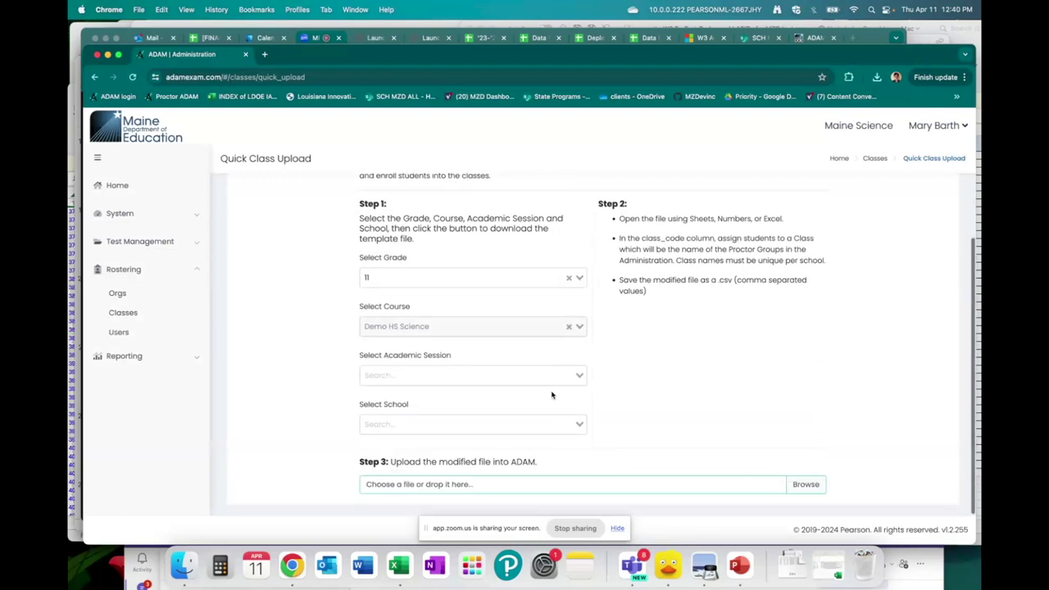
scroll(552, 395, "down", 1)
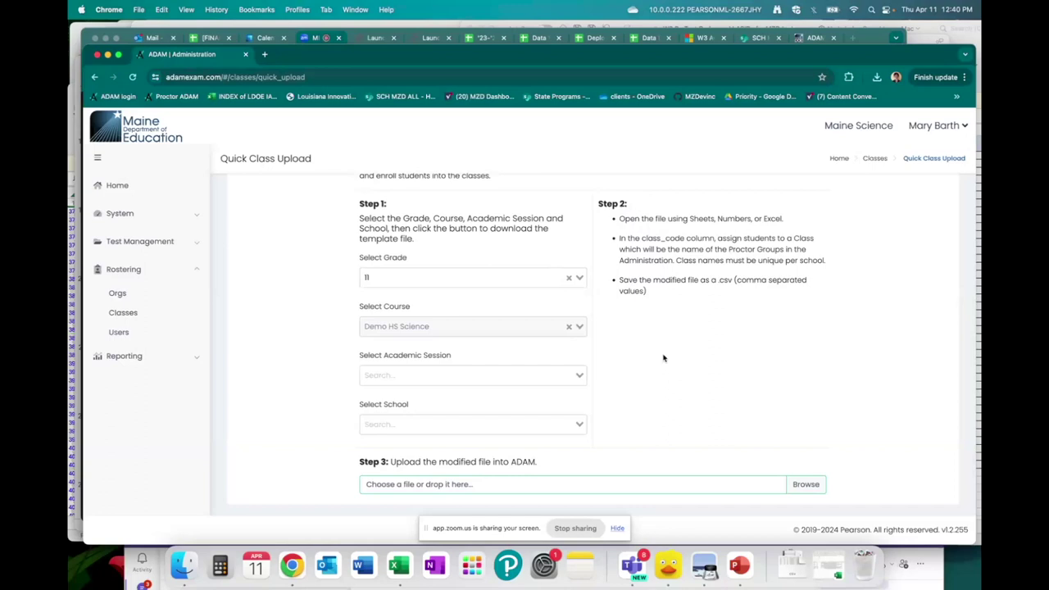
Select academic session SY 23-24 and DEMO Northview High School, and download the class template to the Desktop
left_click(523, 373)
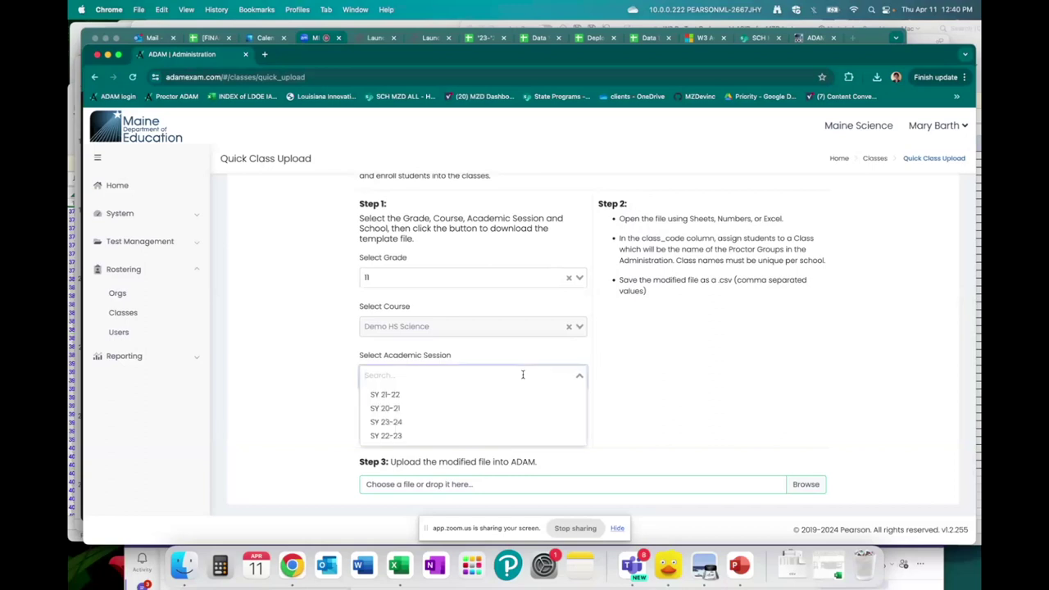
left_click(504, 421)
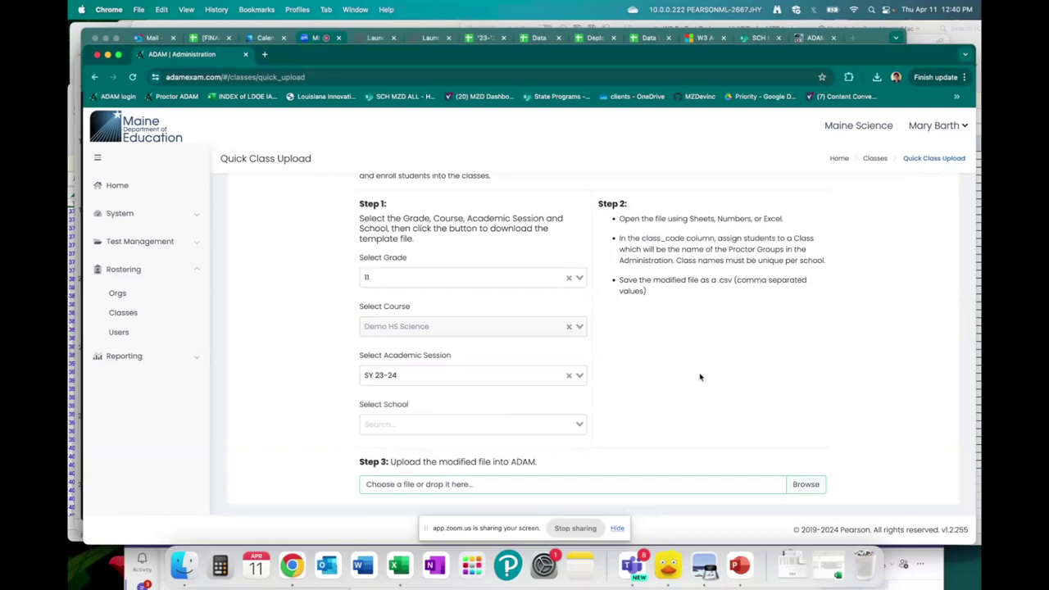
left_click(579, 423)
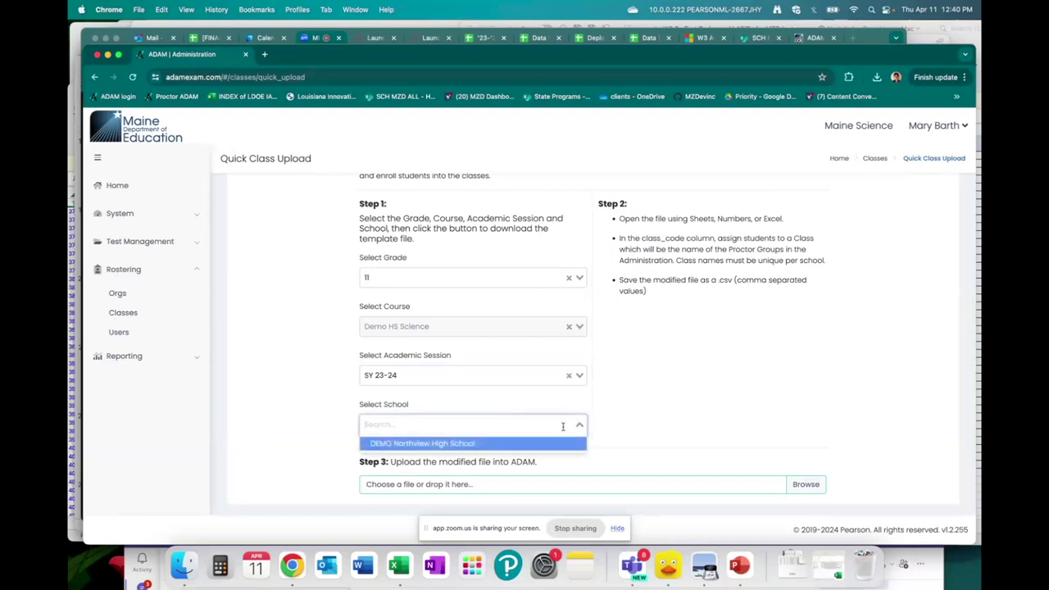
left_click(508, 446)
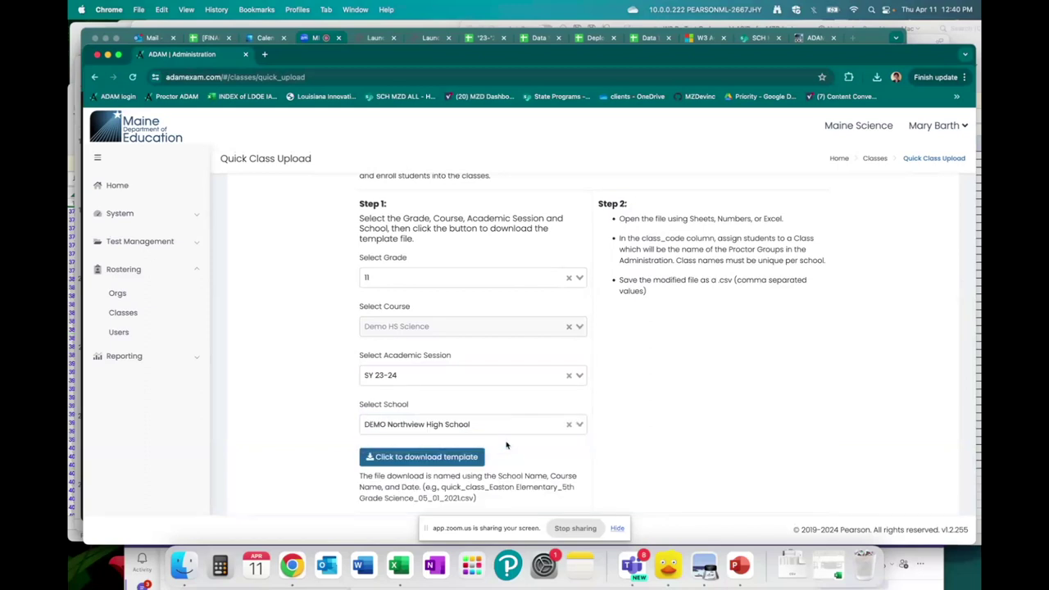
left_click(466, 458)
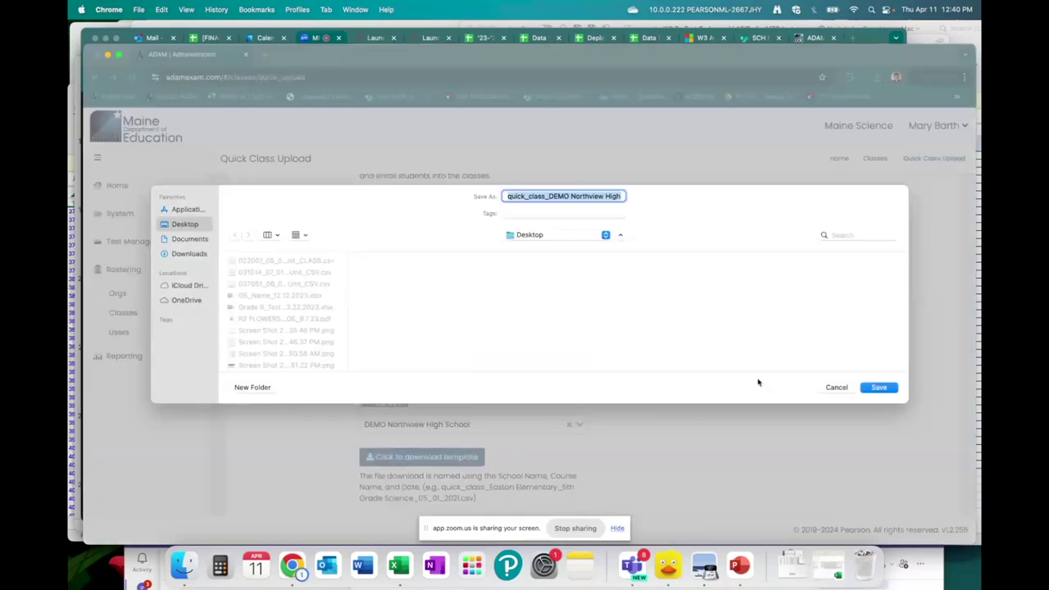
left_click(890, 390)
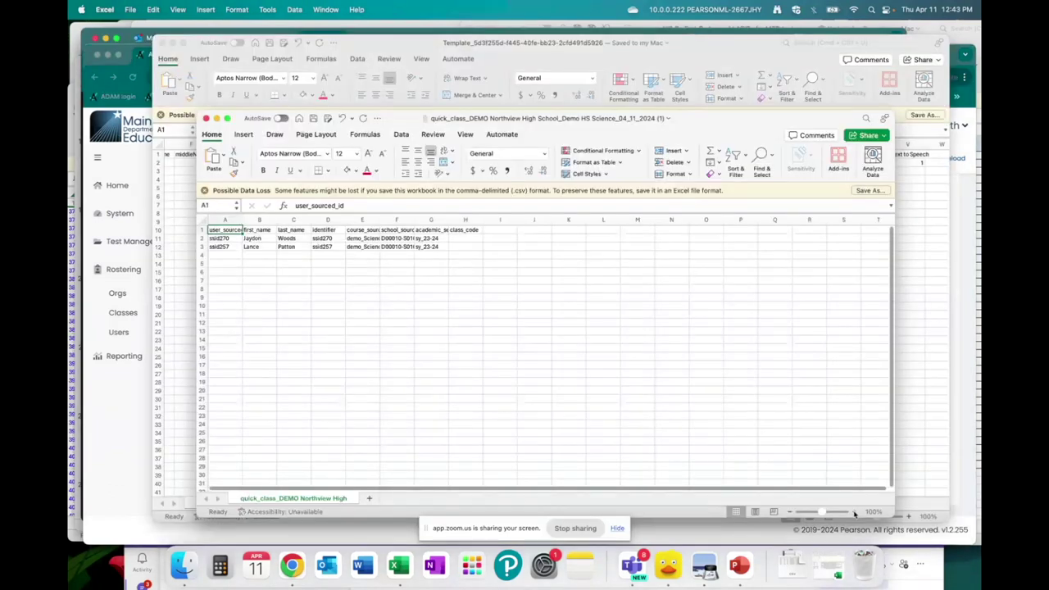
In the downloaded template in Excel, enlarge the view to 160% and widen the school_sourced_id and course_sourced_id columns
left_click(854, 514)
left_click(855, 514)
left_click(854, 514)
left_click(854, 514)
left_click(854, 514)
left_click(855, 514)
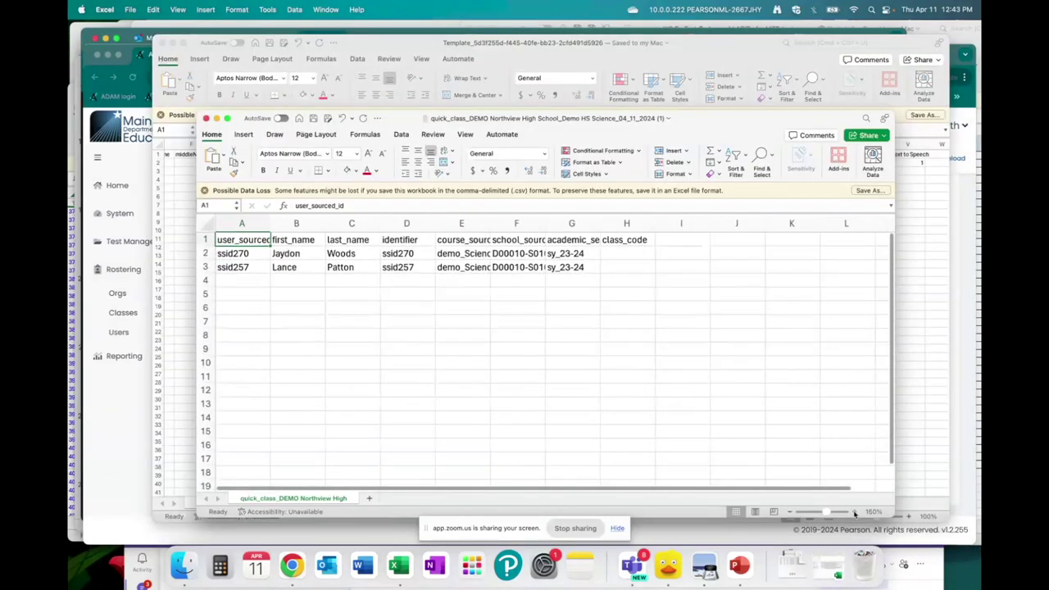
left_click_drag(545, 223, 591, 224)
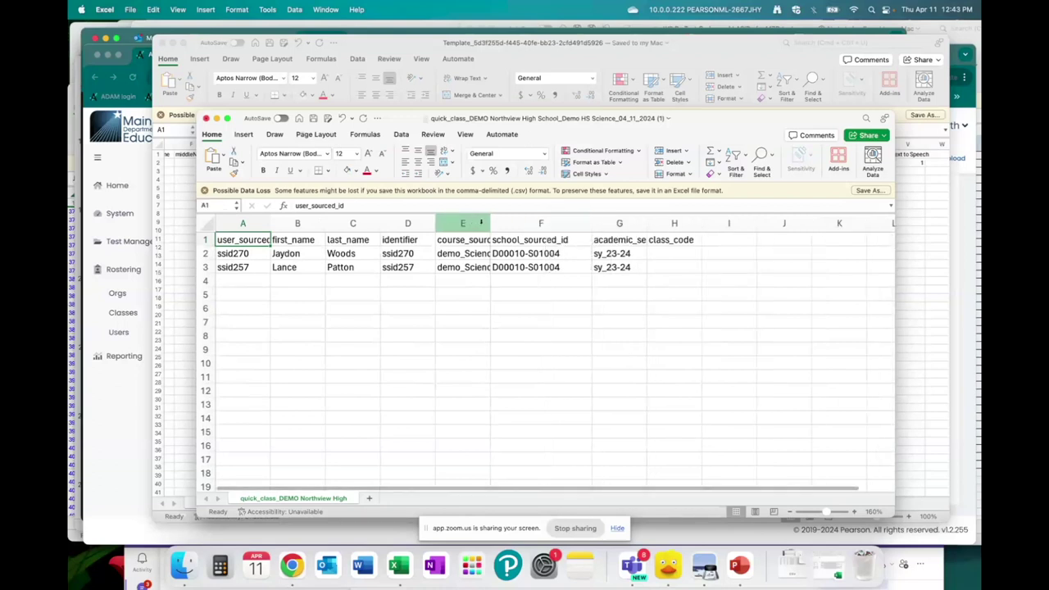
left_click_drag(491, 224, 537, 227)
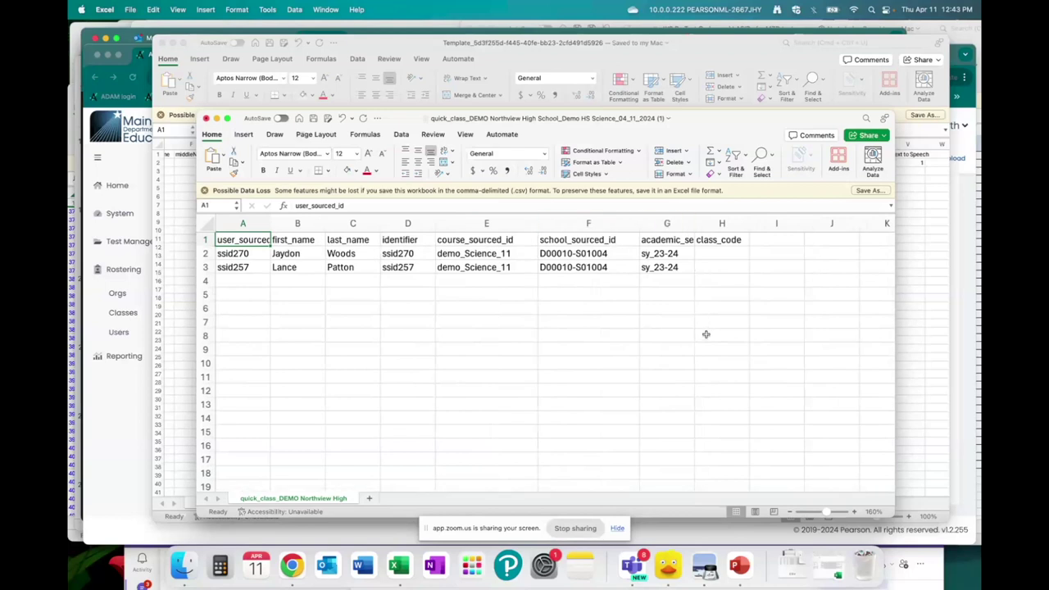
Enter DEMO class code in the class_code cell of the first student
left_click(737, 255)
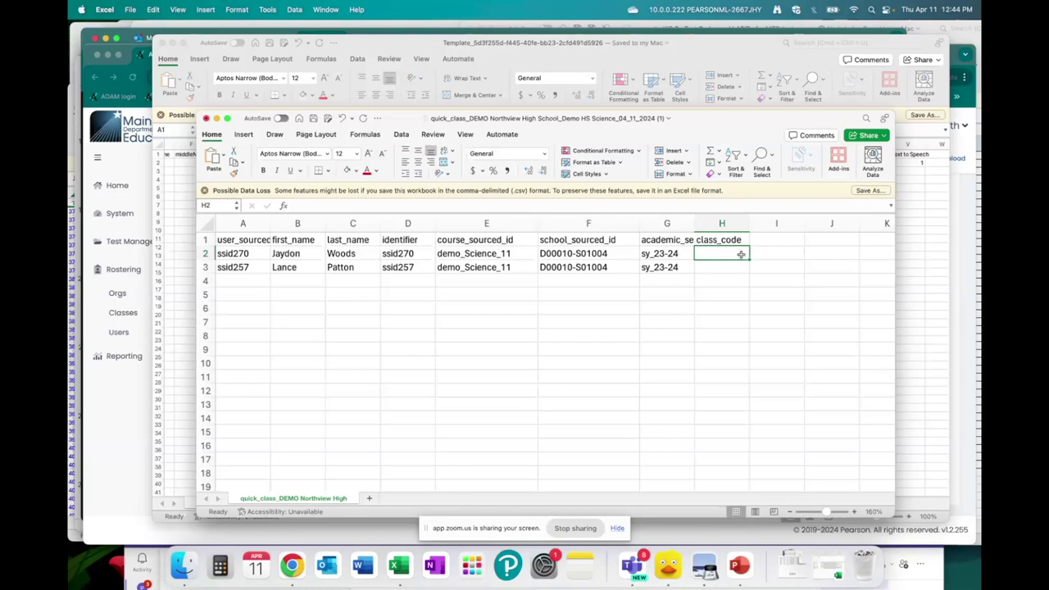
type("Dem")
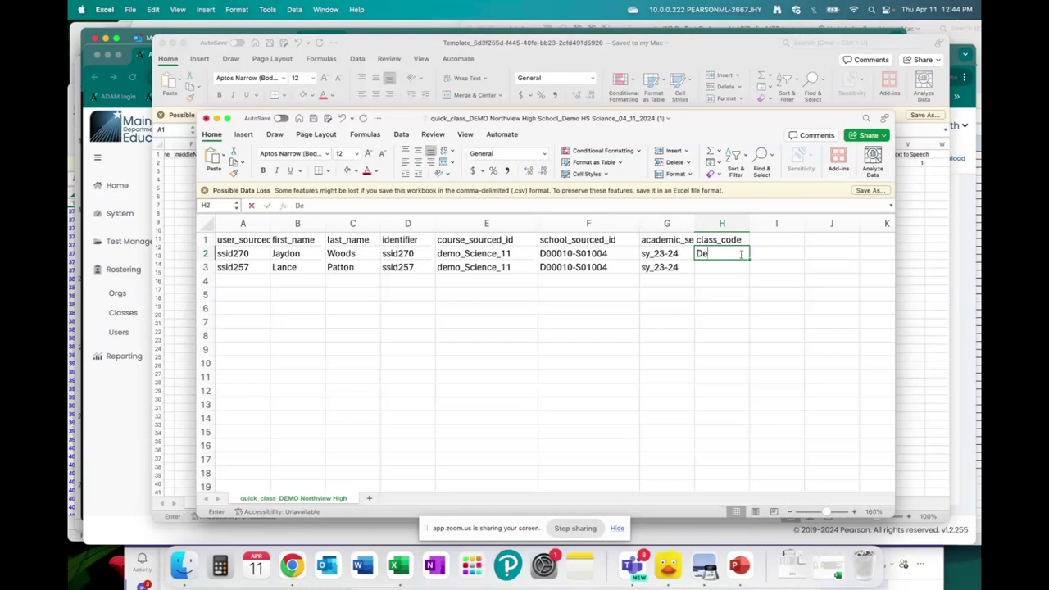
key("BackSpace")
key("BackSpace")
type("EMO")
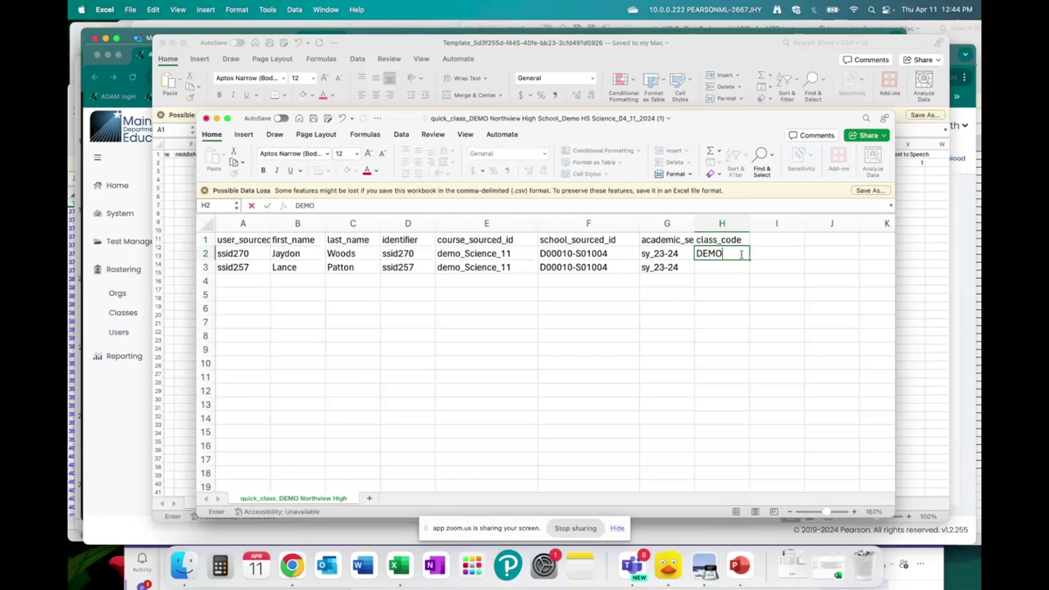
type(" class code")
Replace the first student's class code with Bob DEMO Class 1
left_click_drag(698, 254, 783, 252)
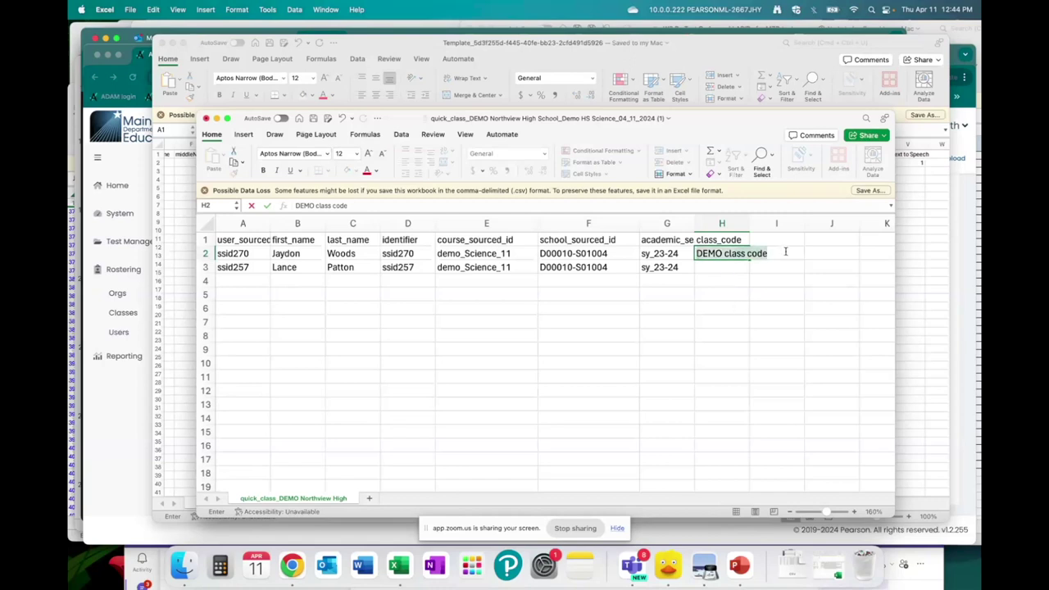
type("Bob'")
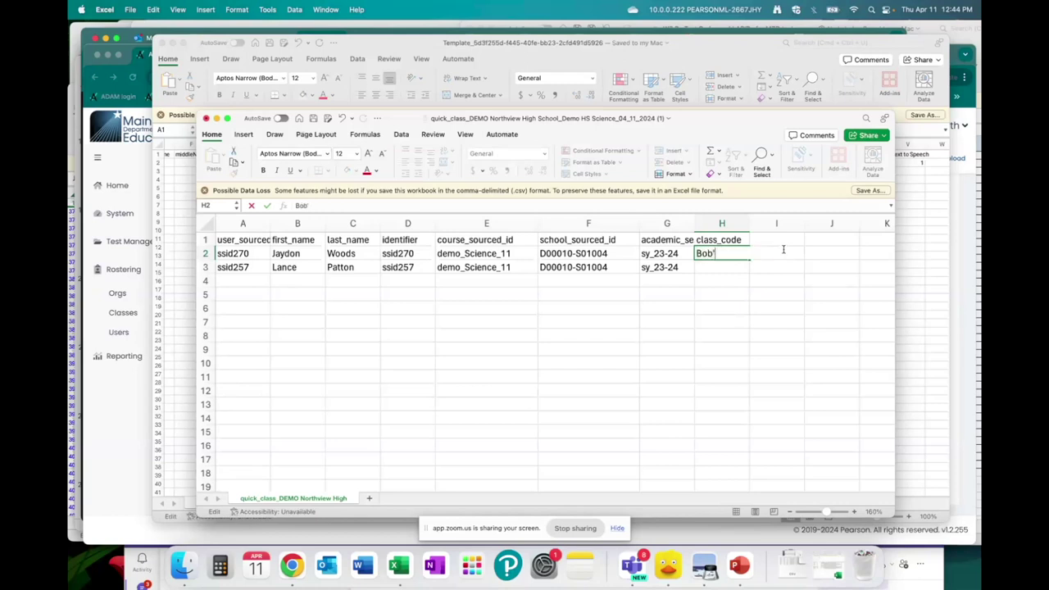
key("BackSpace")
type("DEMO")
type("Class Code")
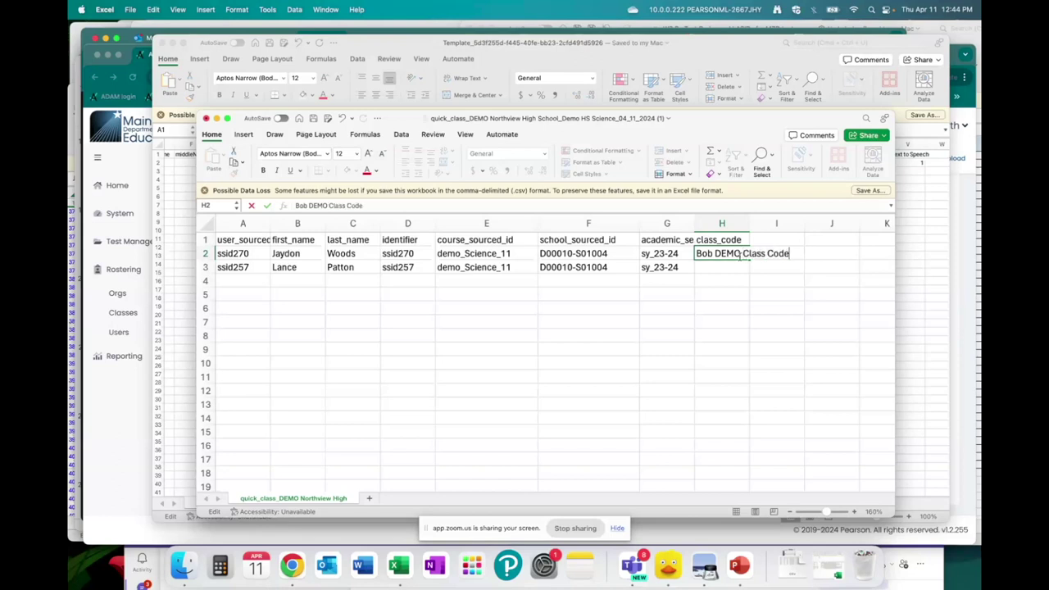
key("BackSpace")
key("BackSpace")
key("BackSpace")
key("BackSpace")
key("BackSpace")
type("1")
Enter Bob DEMO Class 2 as the second student's class code and save the CSV file
left_click(726, 270)
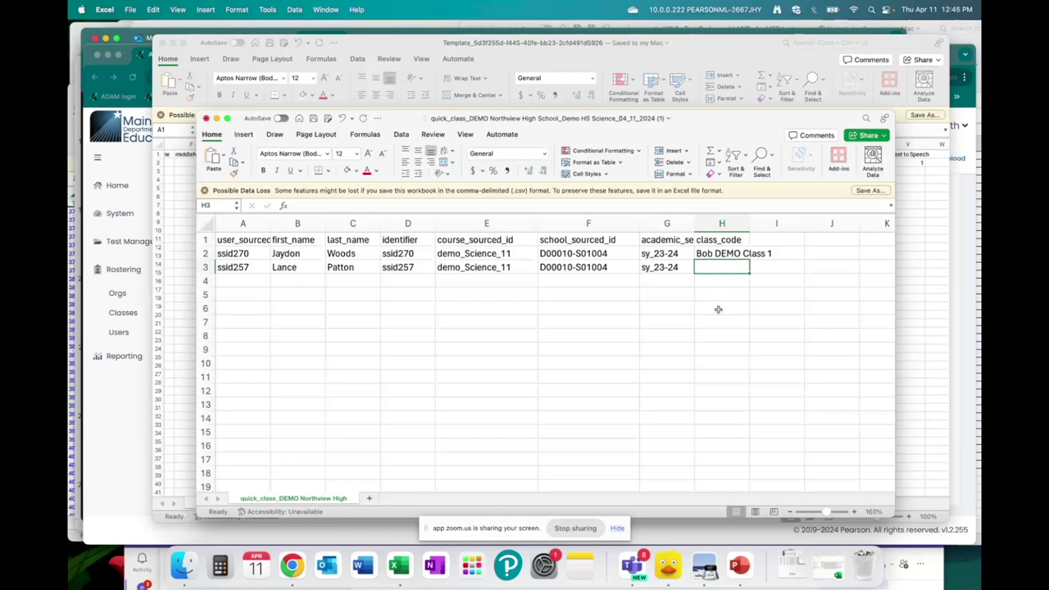
type("Bob DEMO Class 1")
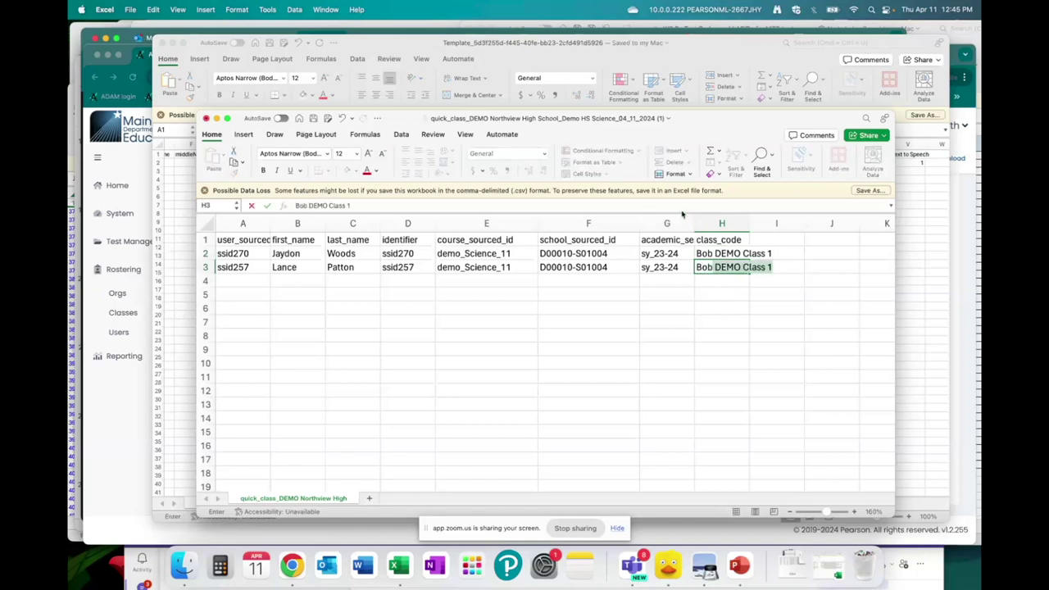
left_click(679, 205)
key("BackSpace")
type("2")
left_click(684, 294)
left_click(693, 323)
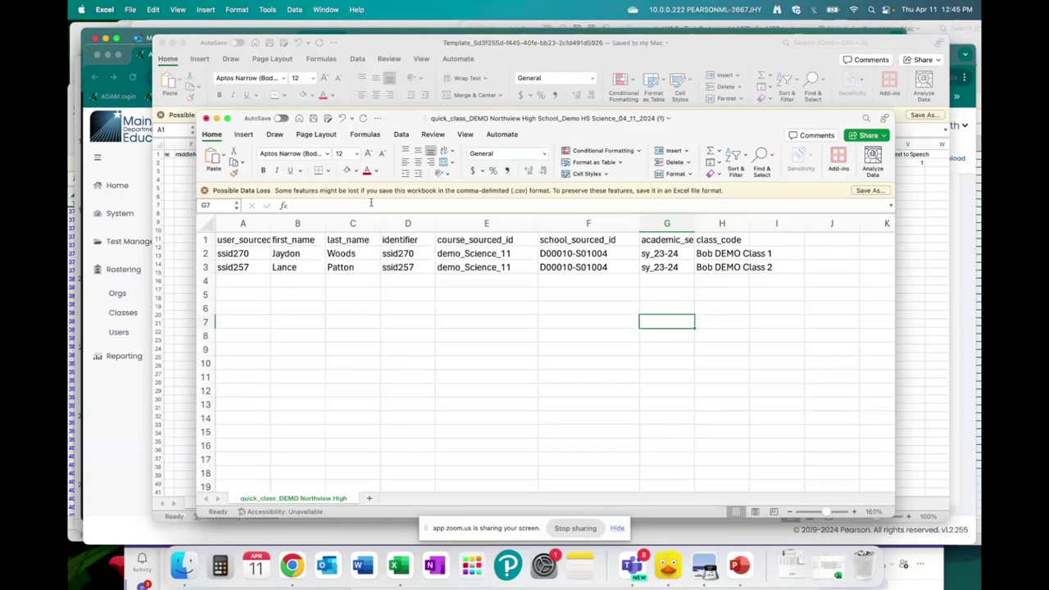
left_click(314, 120)
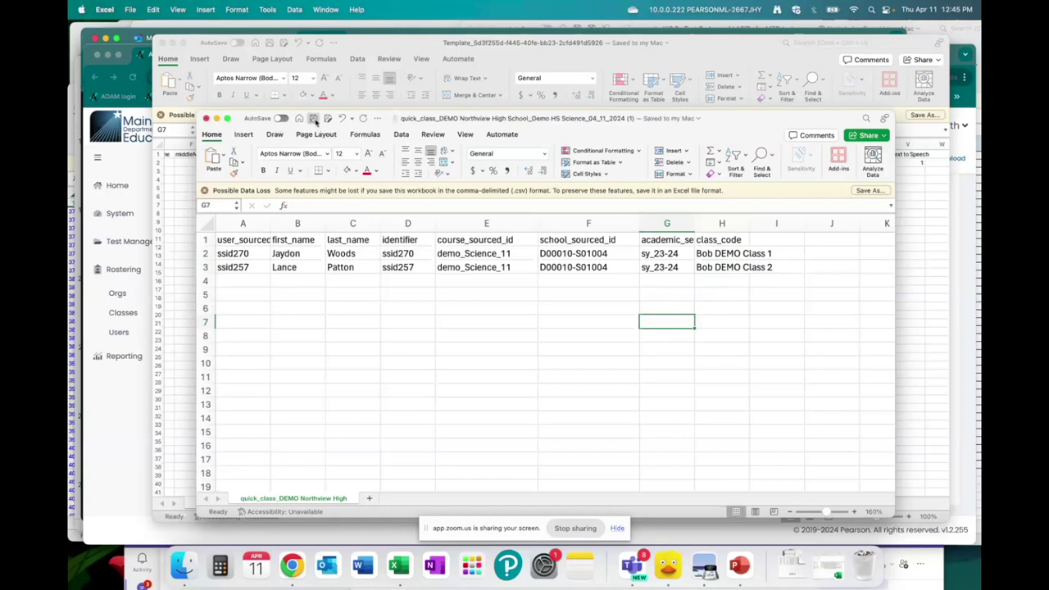
Switch back to ADAM, choose the saved quick_class CSV file for DEMO Northview High School and upload it
left_click(147, 436)
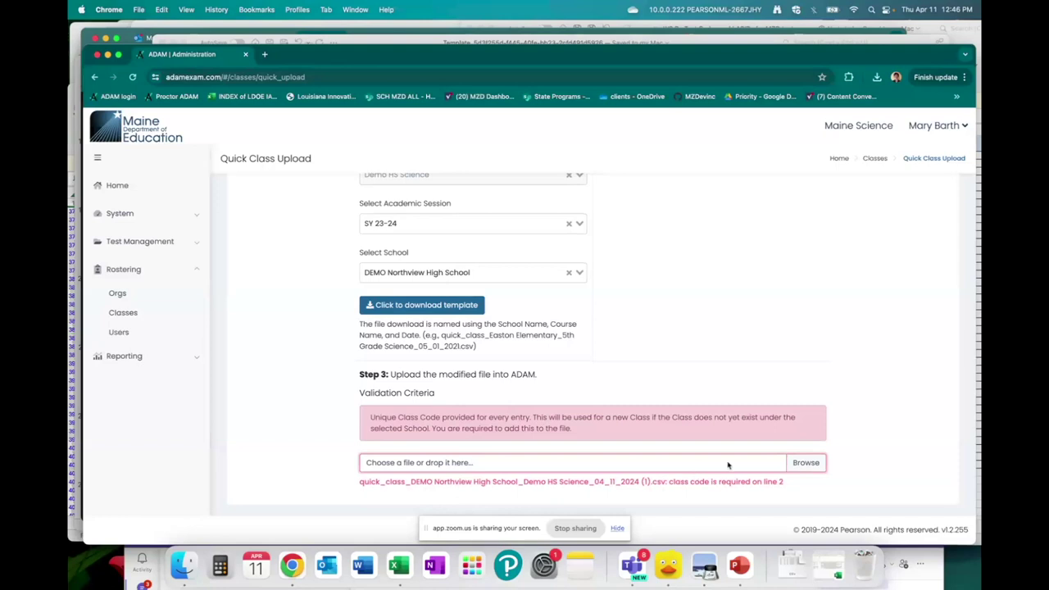
left_click(807, 464)
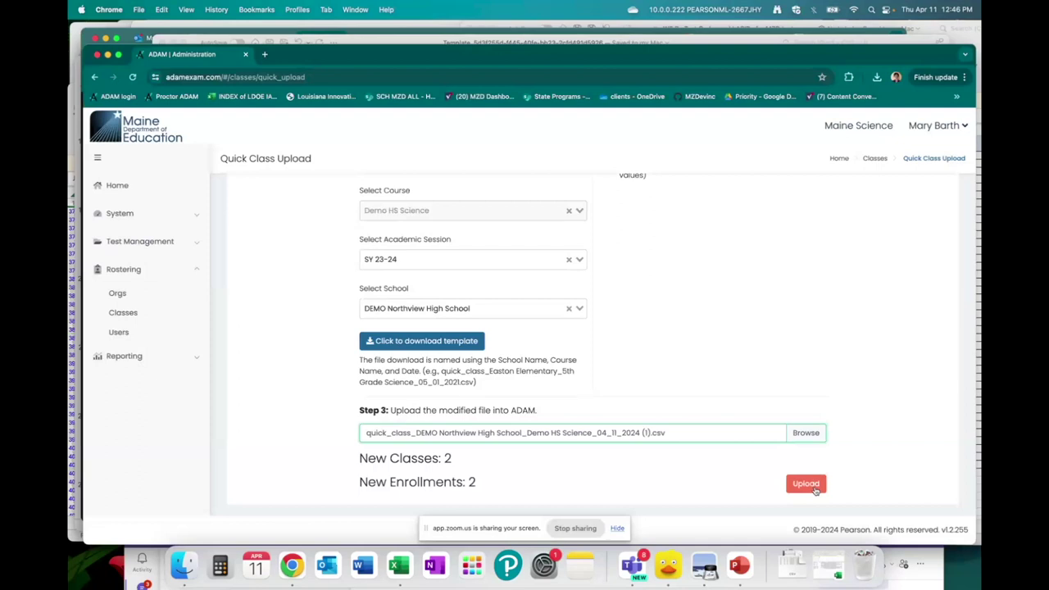
left_click(806, 484)
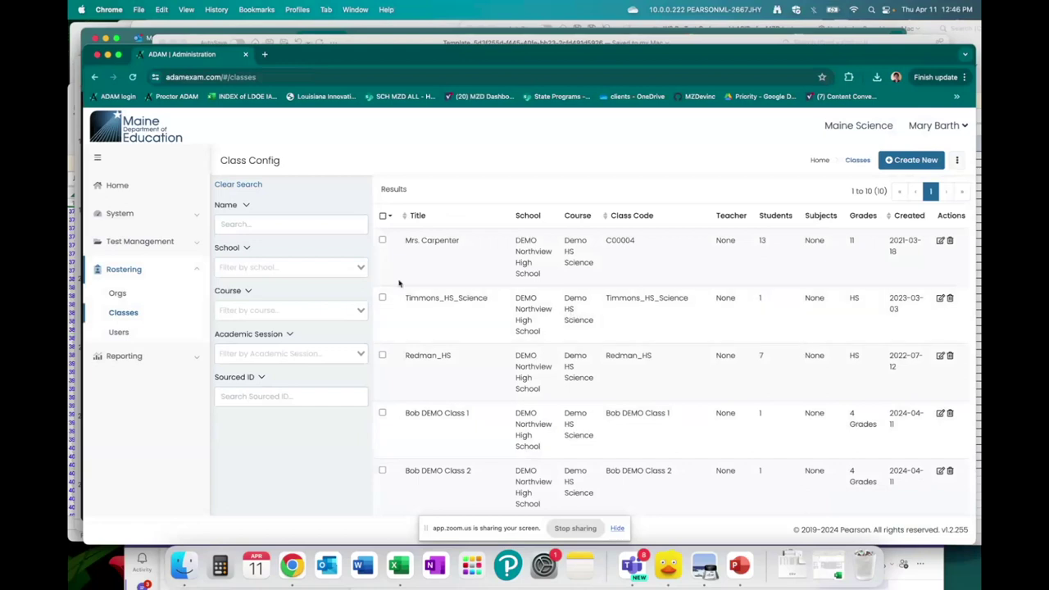
Search the class list by name for Bob
left_click(292, 224)
type("B")
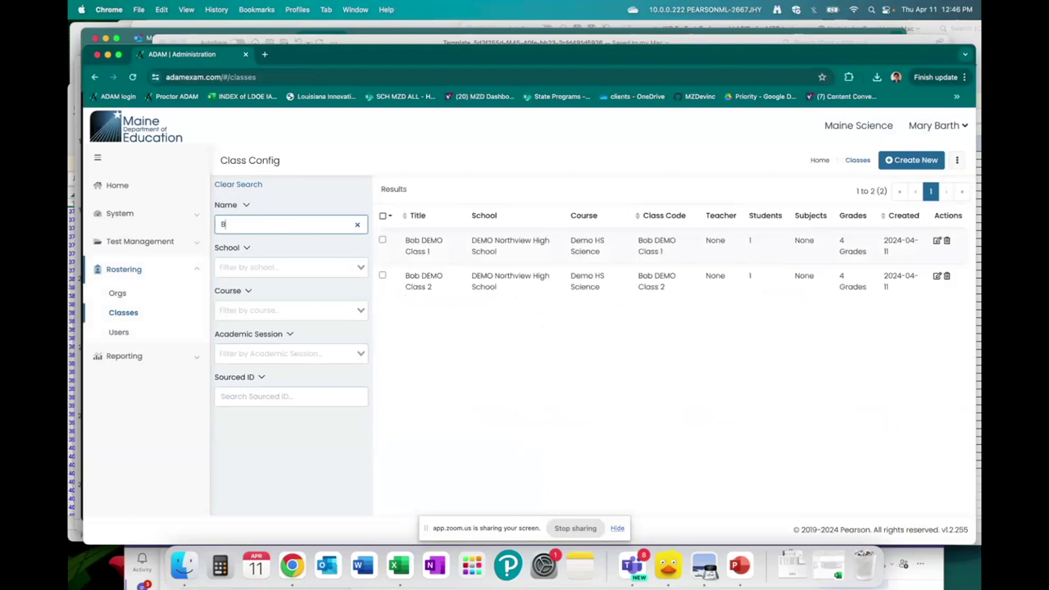
type("ob")
Open Bob DEMO Class 1 for editing, add the first available student in the DEMO Northview High School list, and submit the class
left_click(937, 241)
scroll(710, 288, "down", 3)
scroll(711, 288, "down", 3)
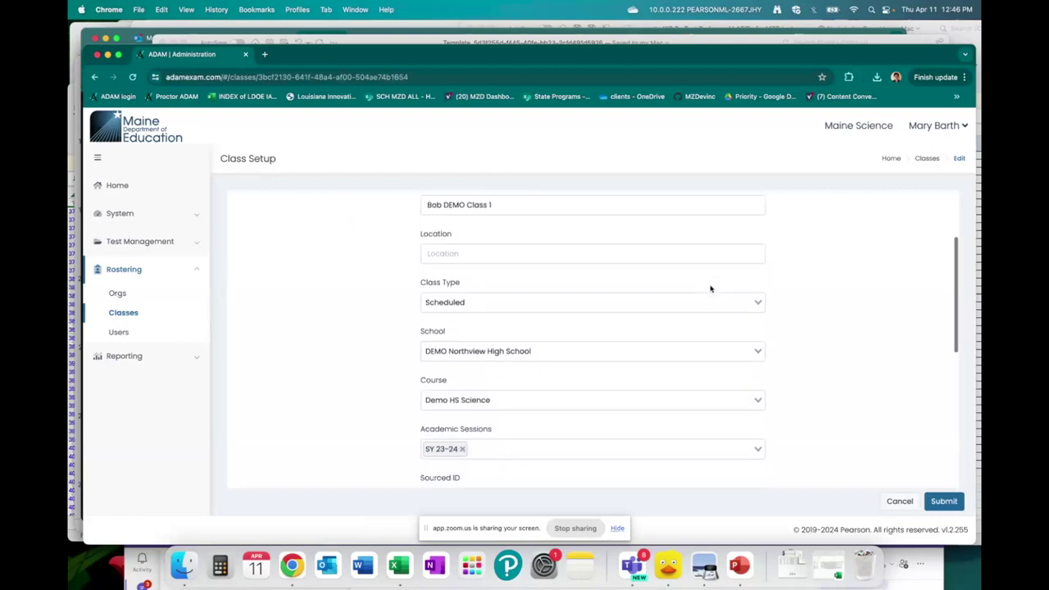
scroll(710, 287, "down", 3)
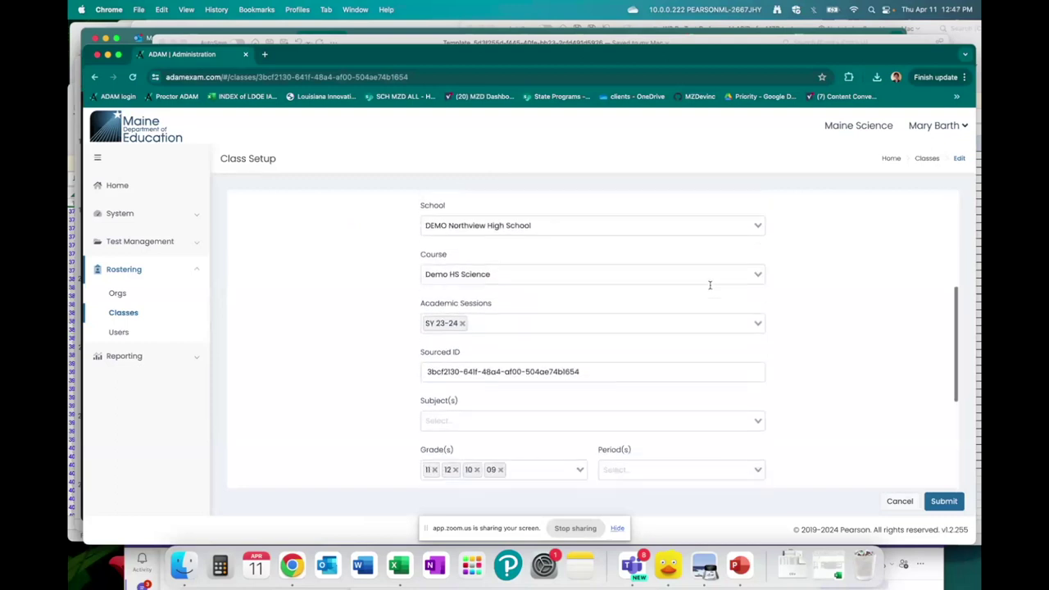
scroll(710, 288, "down", 3)
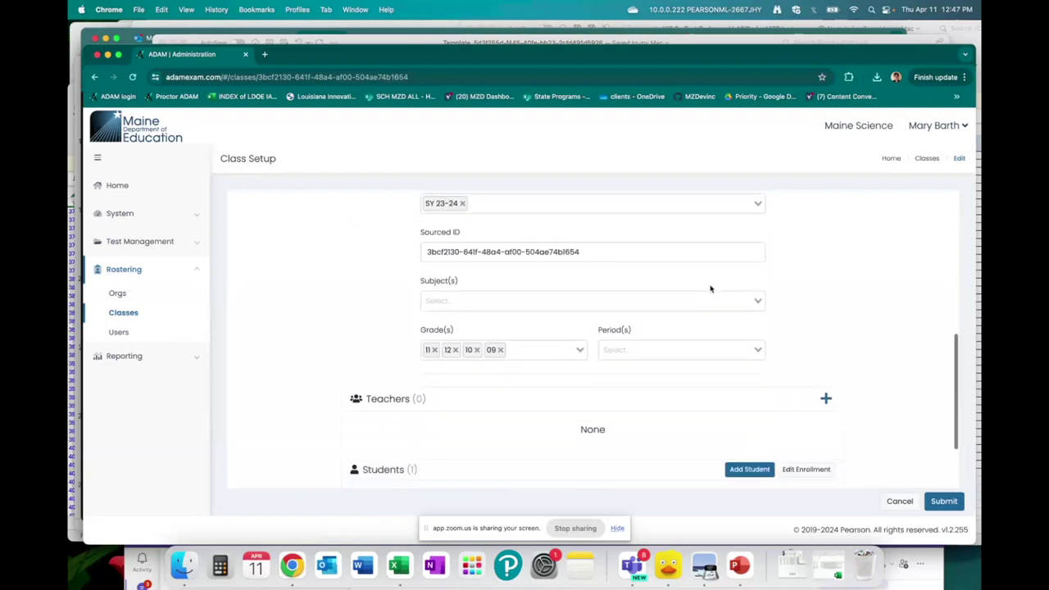
scroll(710, 289, "down", 1)
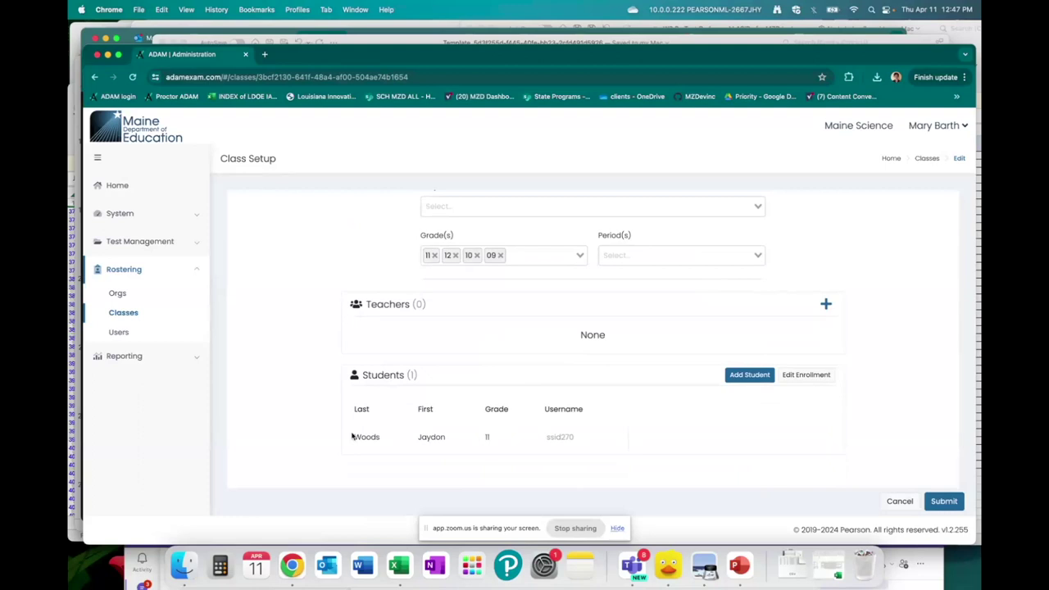
left_click(741, 374)
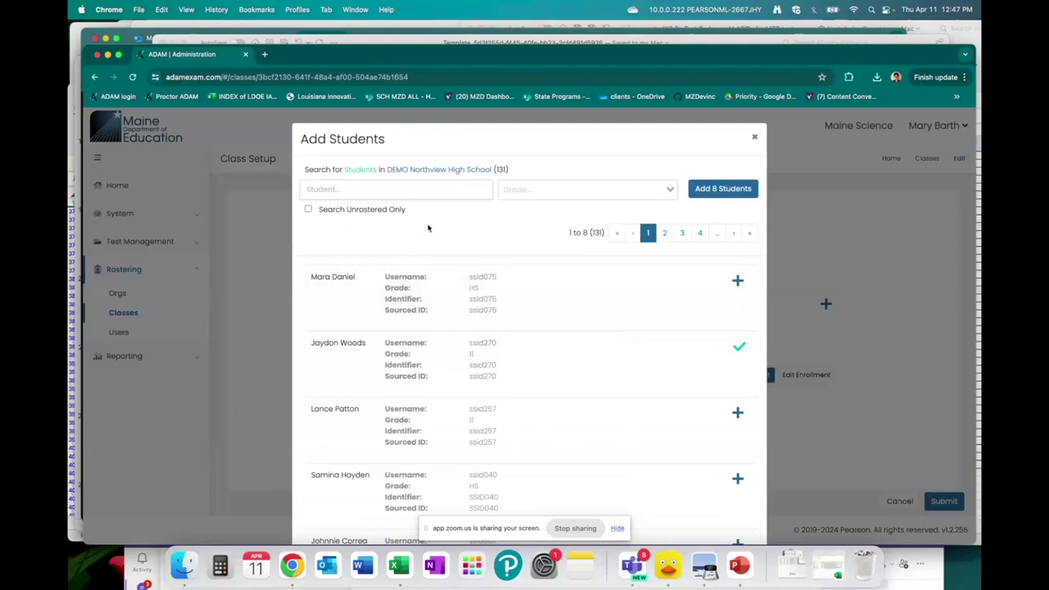
left_click(738, 281)
scroll(644, 429, "down", 5)
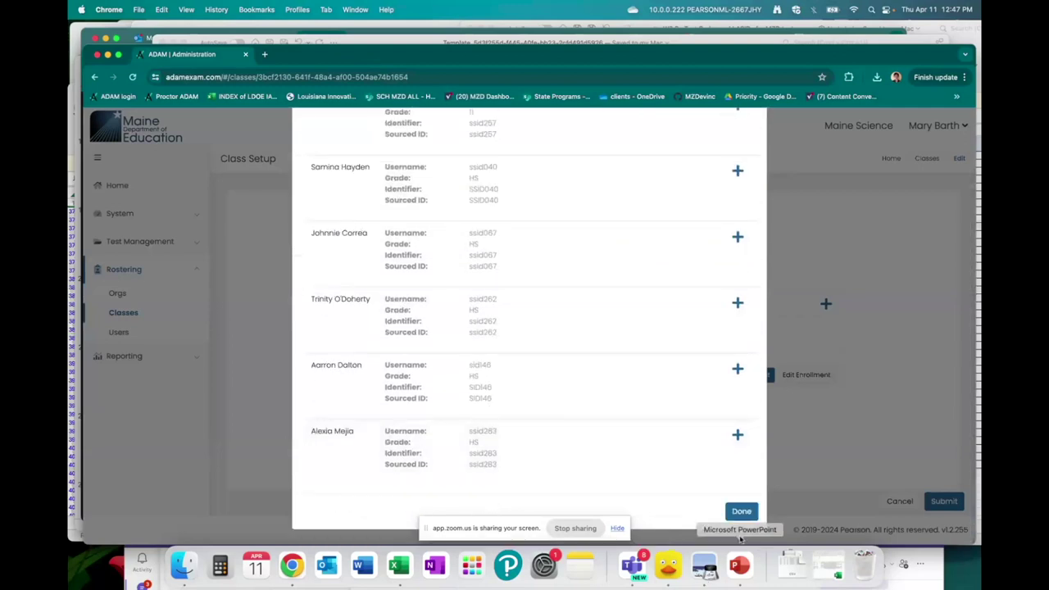
left_click(737, 512)
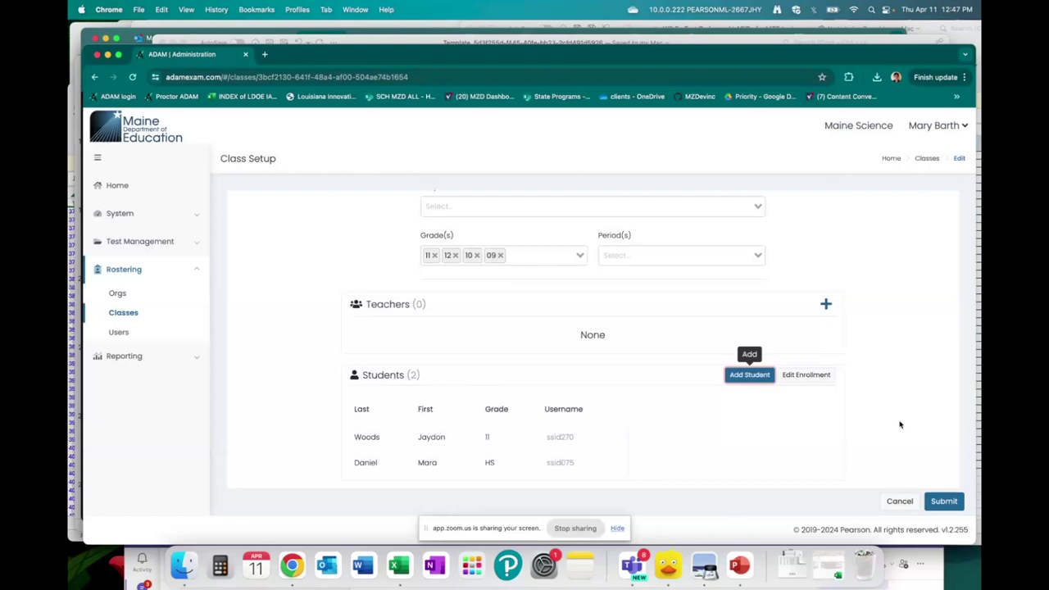
left_click(946, 502)
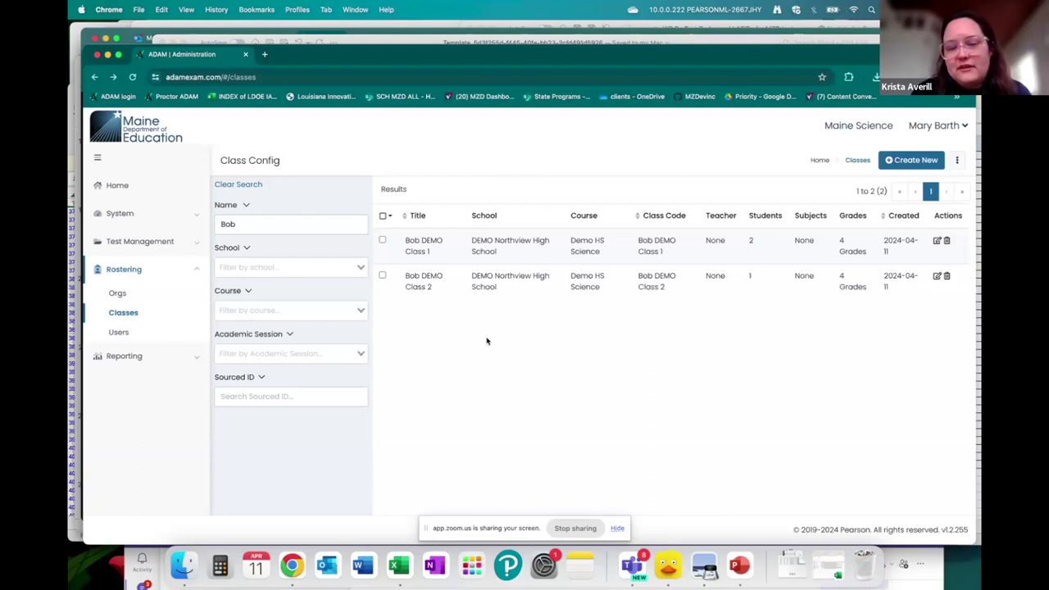
Show the rostering users and filter the unrostered list by Student Role
left_click(119, 333)
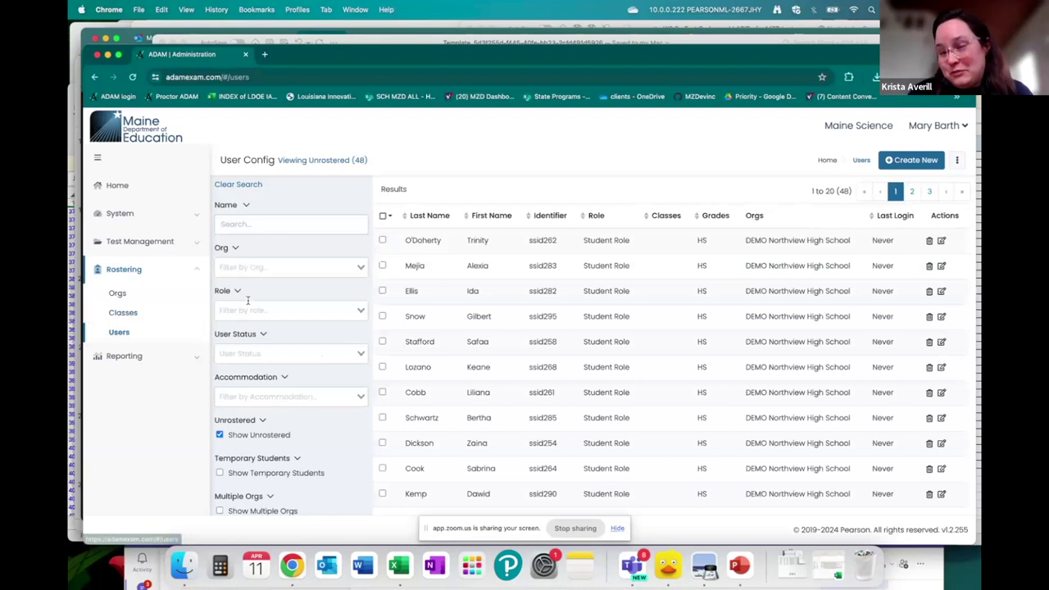
left_click(246, 309)
type("st")
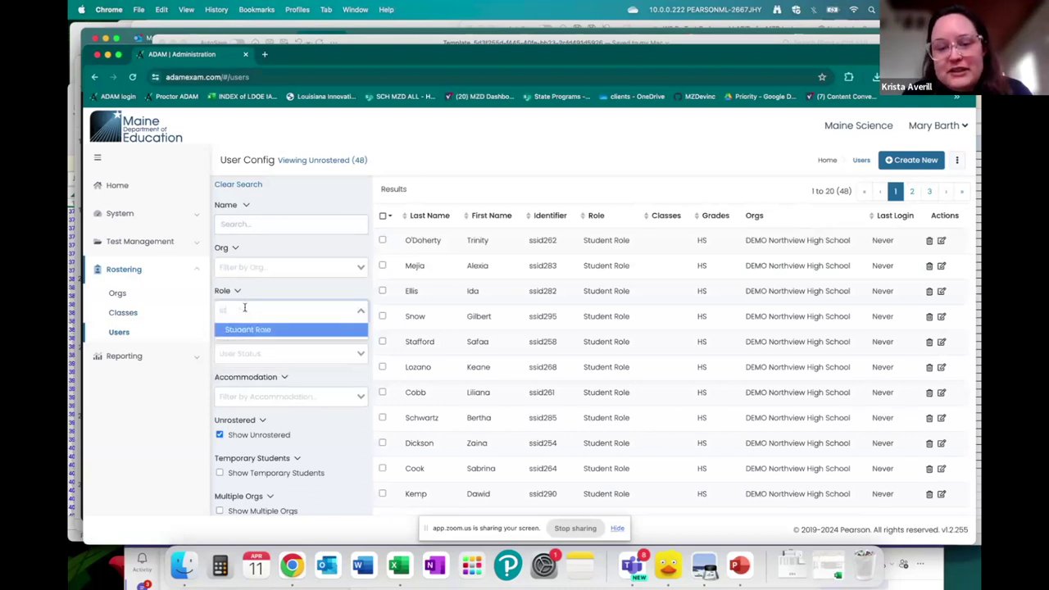
left_click(293, 331)
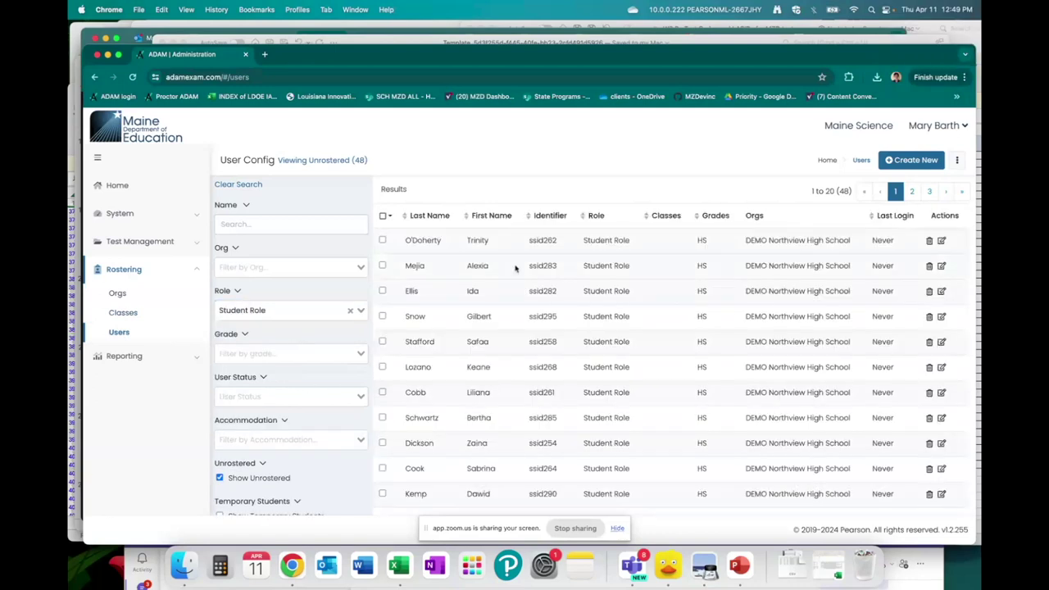